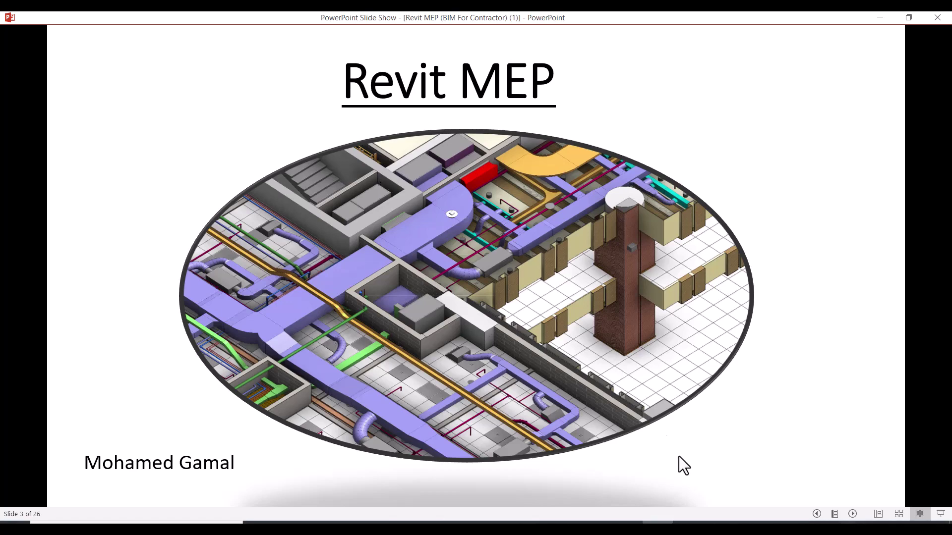
Leave the PowerPoint slide show and bring up Revit's Ground Floor DRN plan
key(alt+Tab)
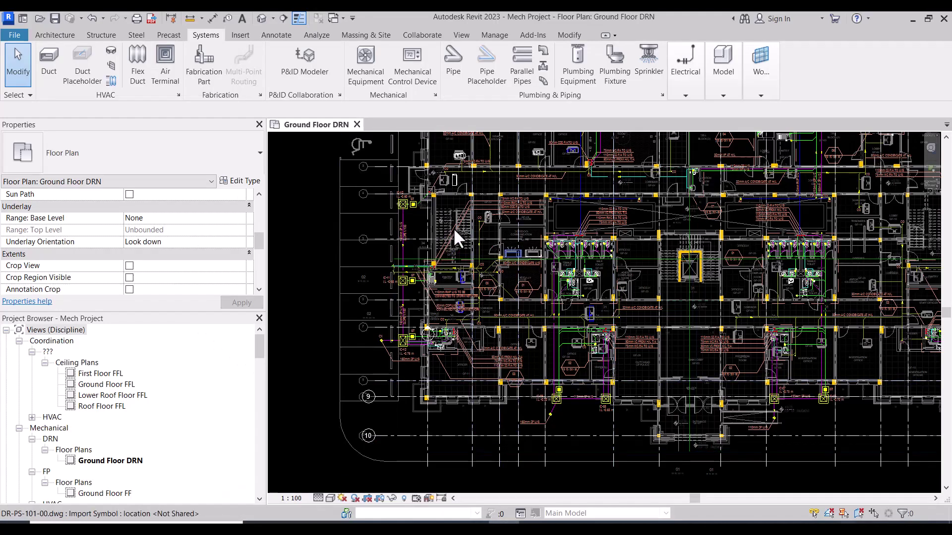
scroll(410, 282, up, 3)
scroll(415, 307, up, 2)
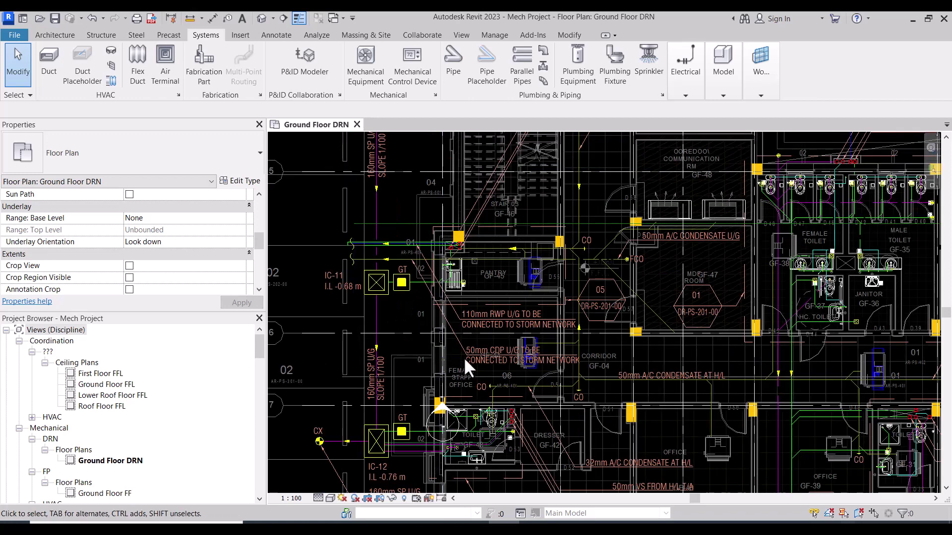
scroll(414, 239, up, 5)
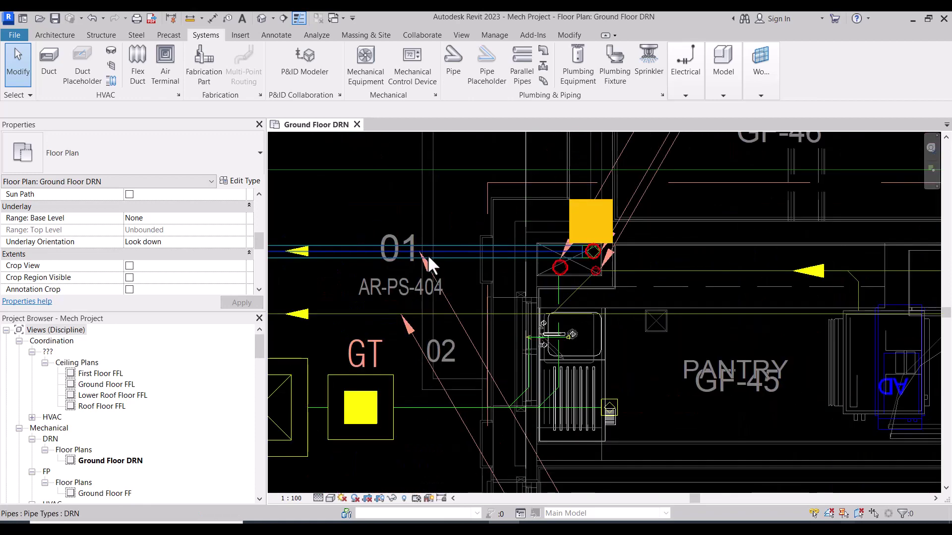
scroll(504, 256, down, 3)
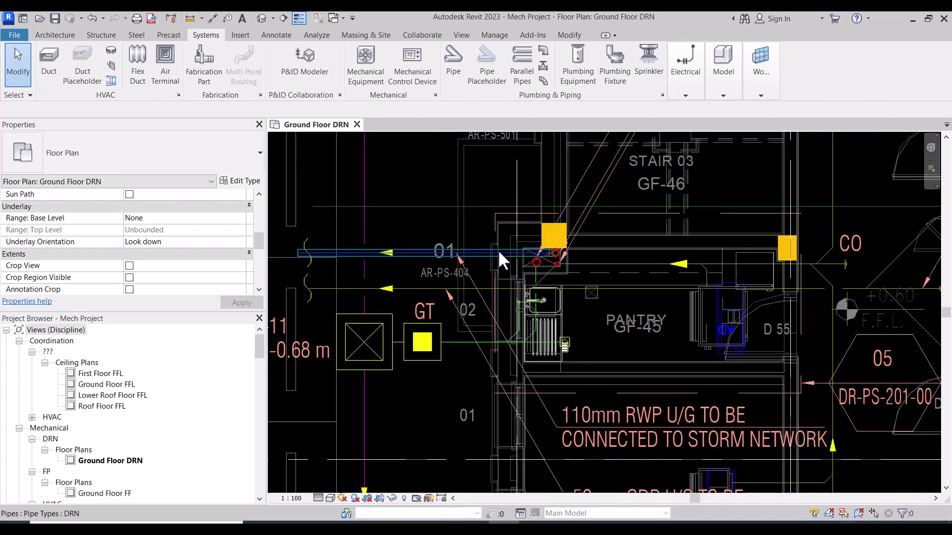
click(457, 280)
scroll(457, 279, down, 2)
scroll(458, 279, down, 1)
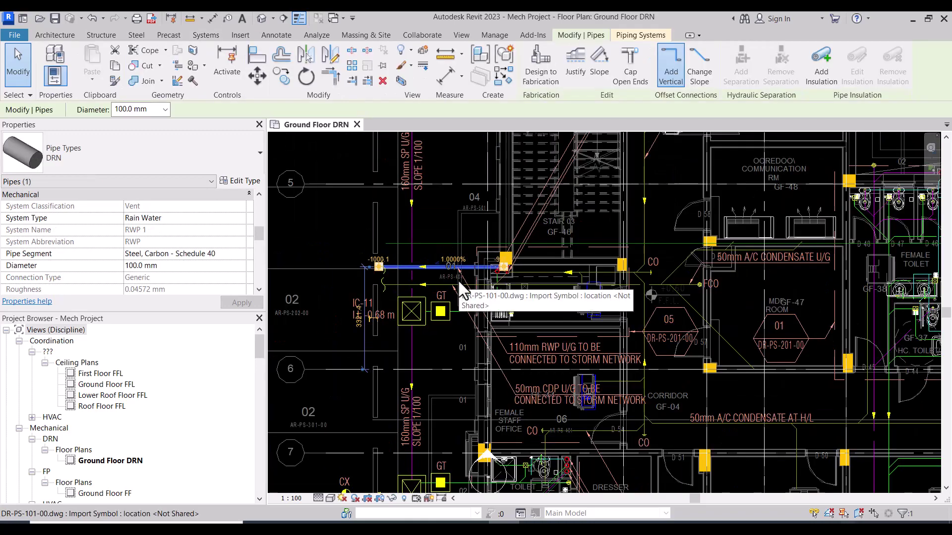
scroll(455, 275, up, 2)
key(Escape)
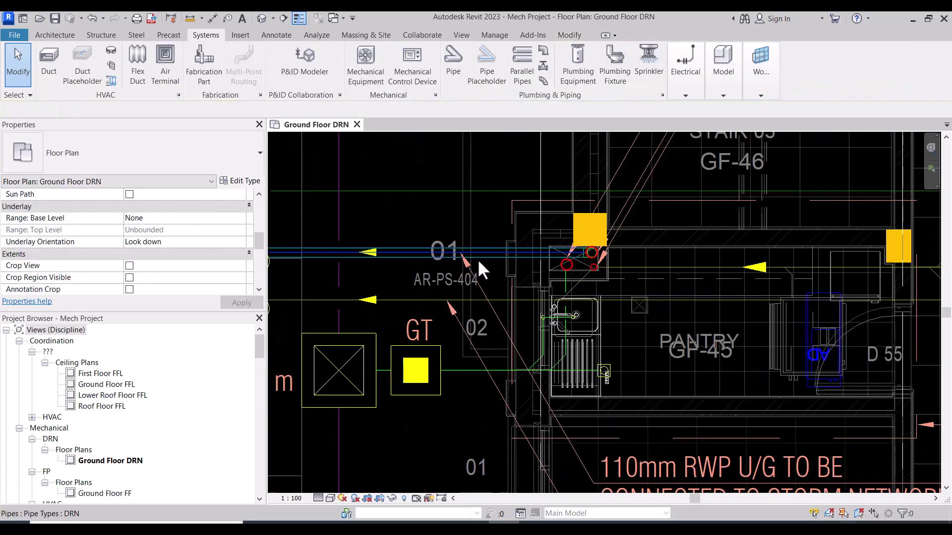
scroll(410, 274, down, 1)
scroll(411, 277, down, 2)
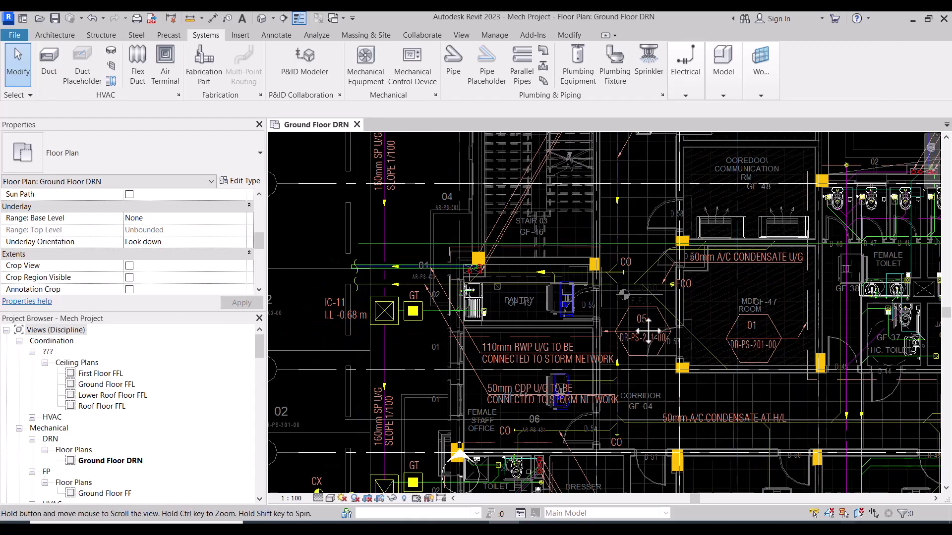
mouse_move(882, 308)
middle_down()
mouse_move(584, 283)
mouse_move(733, 331)
mouse_move(517, 228)
middle_up()
scroll(737, 320, up, 5)
scroll(517, 228, down, 2)
middle_drag(446, 198, 496, 446)
scroll(527, 310, up, 2)
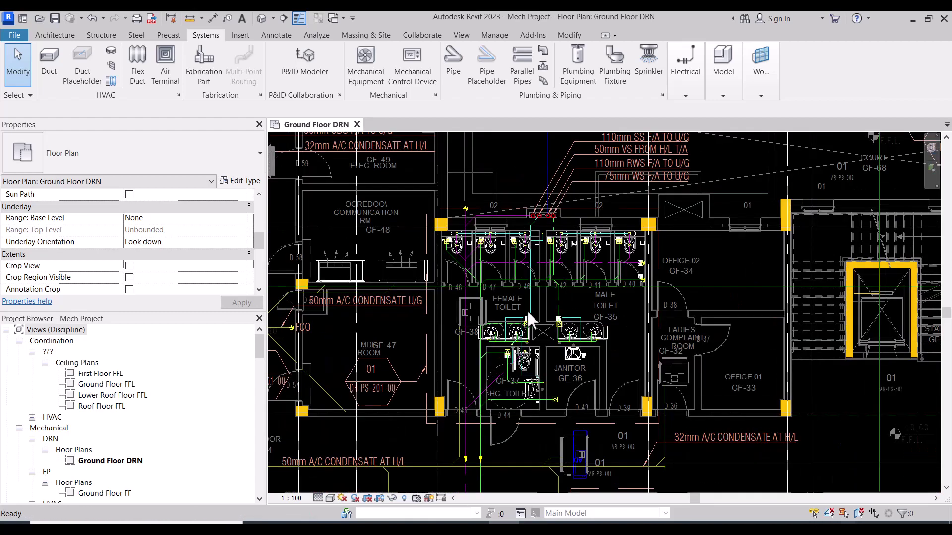
scroll(546, 259, up, 2)
scroll(545, 259, up, 2)
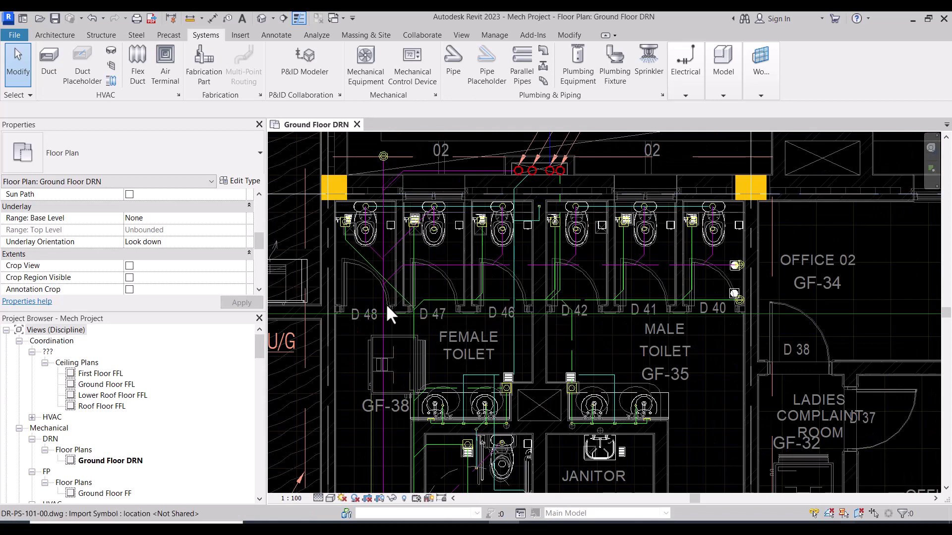
scroll(441, 241, down, 1)
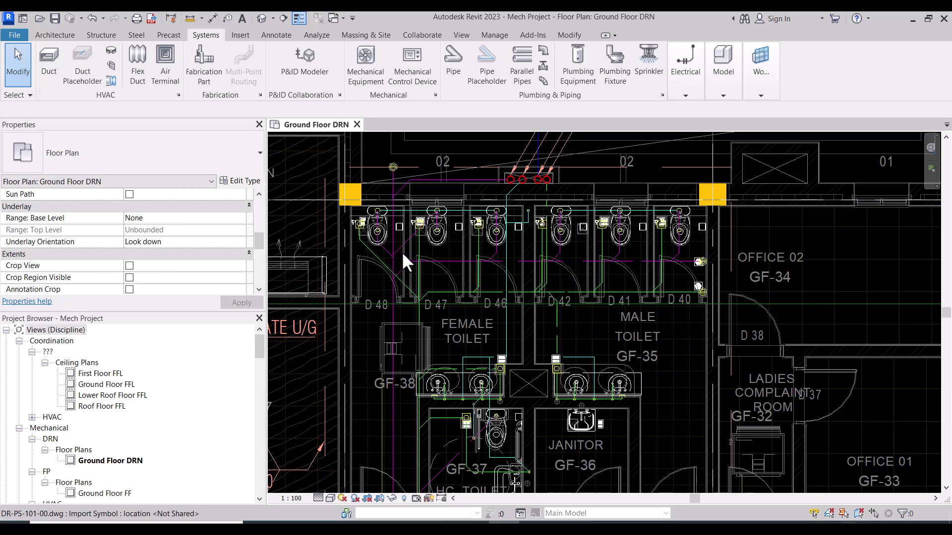
scroll(401, 252, up, 2)
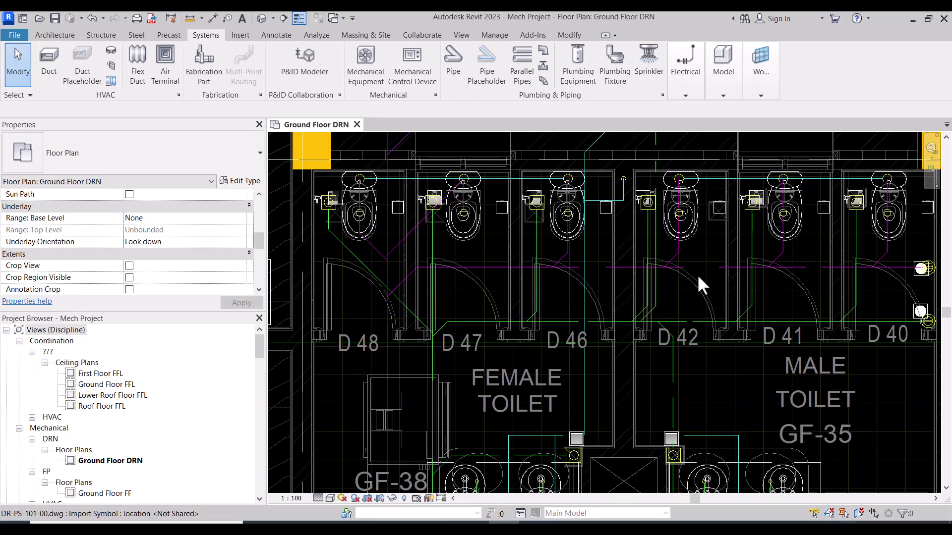
scroll(571, 254, down, 2)
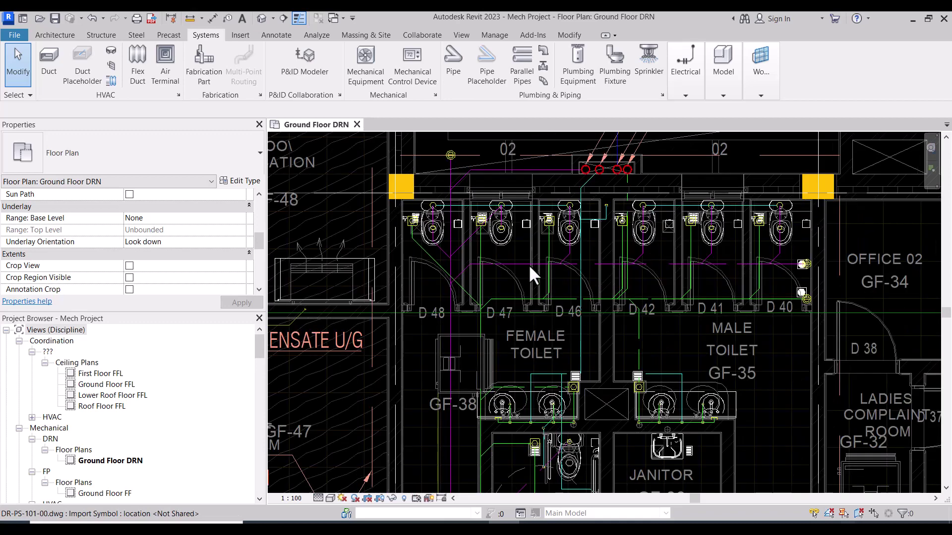
scroll(486, 272, down, 2)
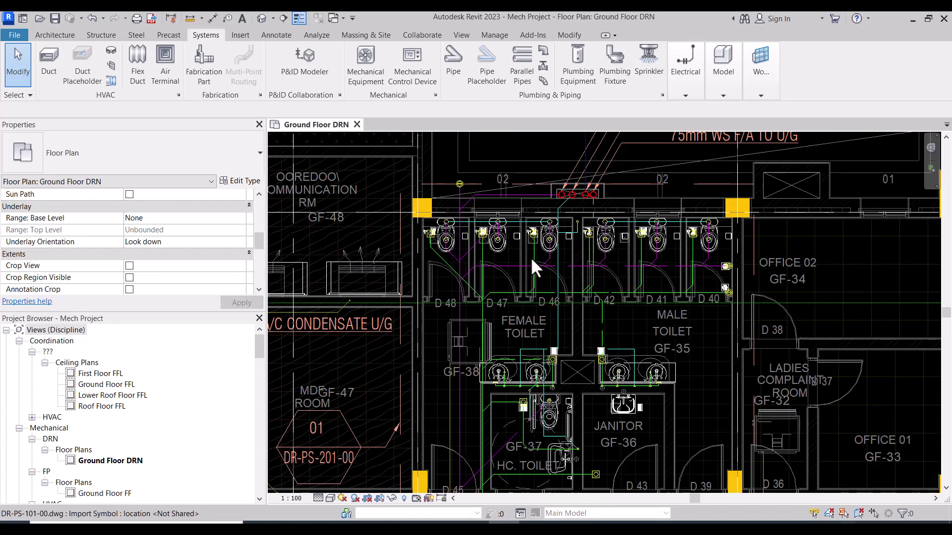
scroll(530, 257, down, 2)
middle_drag(508, 267, 534, 98)
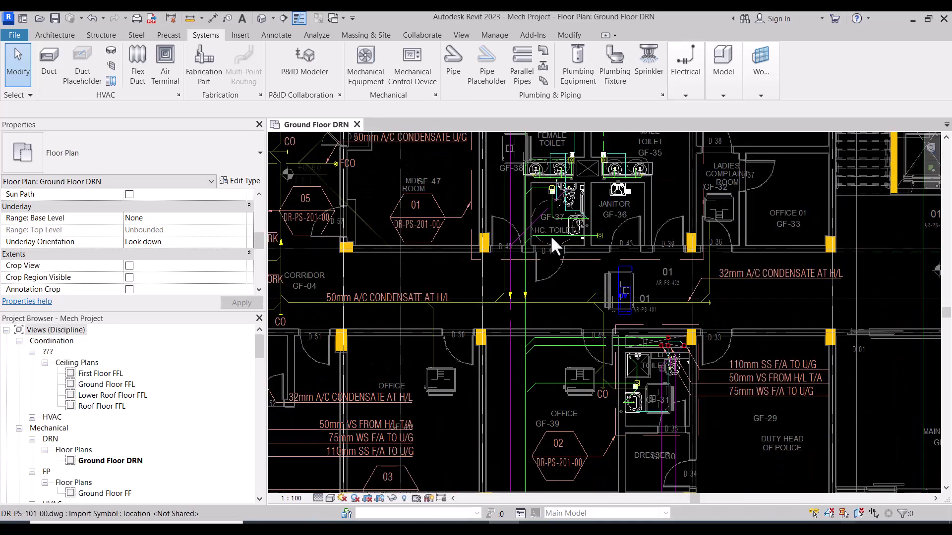
middle_drag(544, 426, 539, 325)
scroll(538, 327, up, 1)
scroll(540, 322, up, 1)
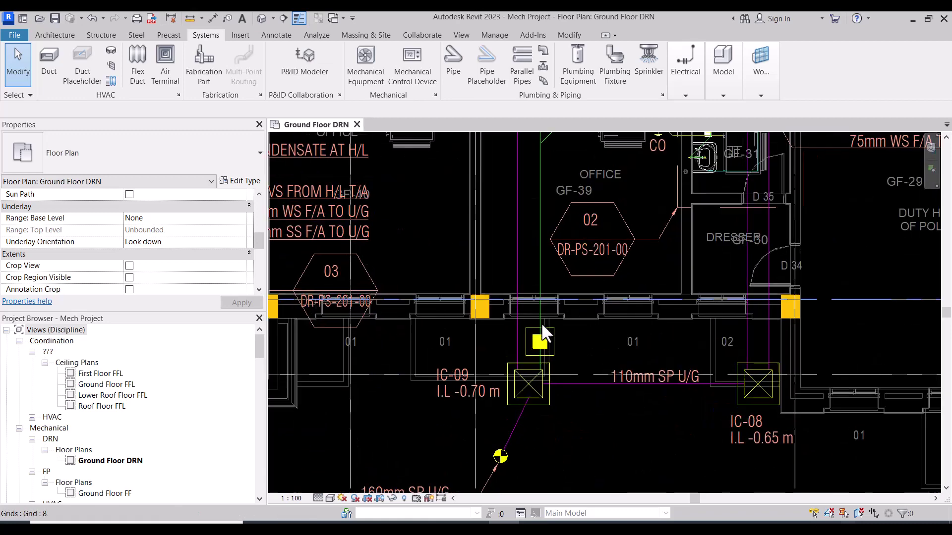
Start a DRN soil pipe at the IC-09 chamber with a -1000 mm middle elevation
scroll(489, 379, down, 2)
click(453, 64)
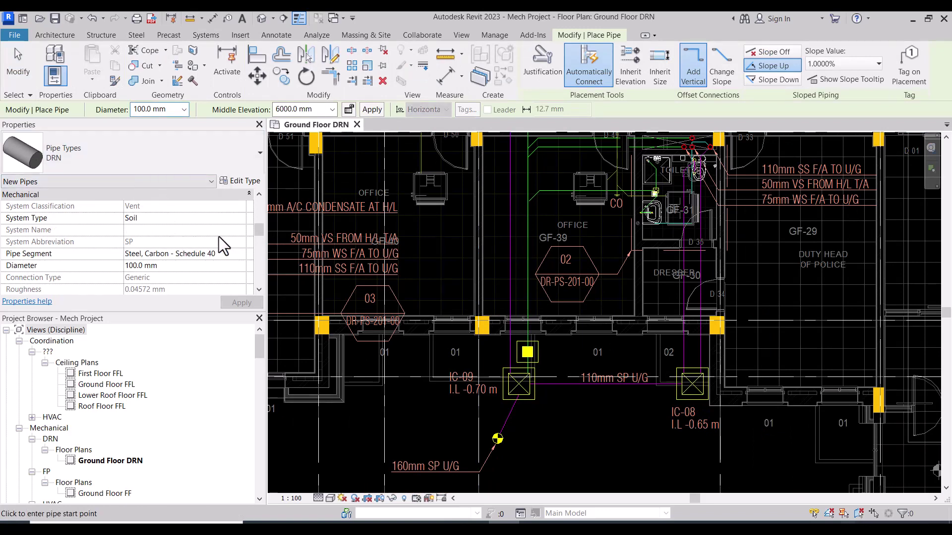
double_click(286, 112)
text(-1000)
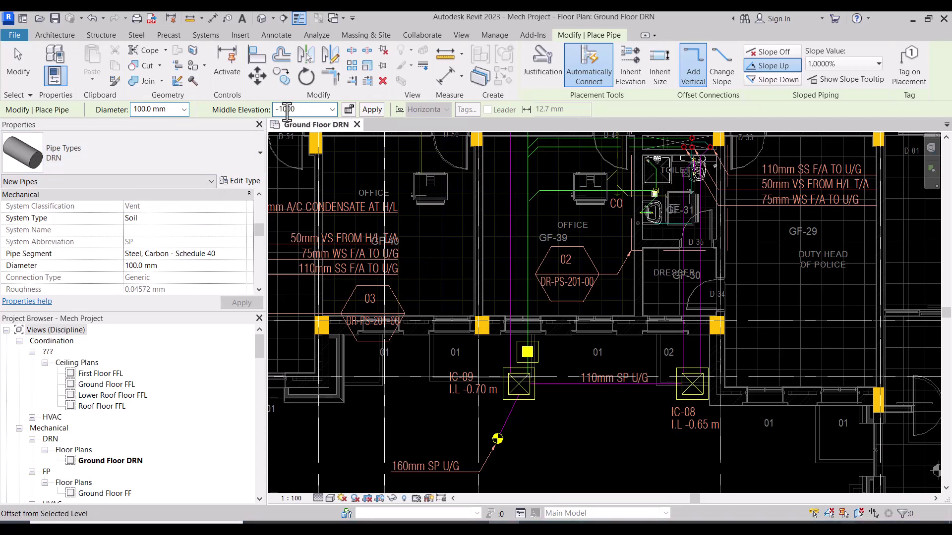
key(Return)
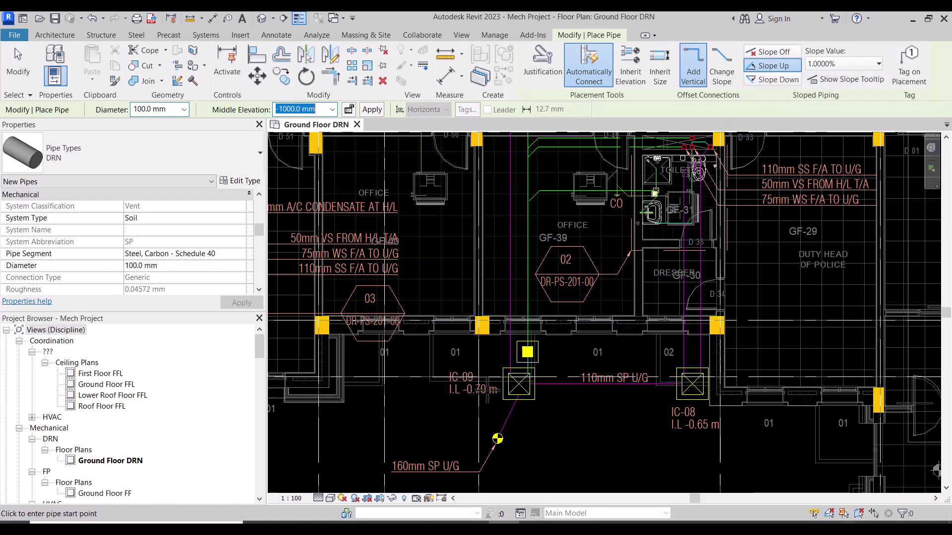
Run the pipe up to the toilet stalls and end it at 100 mm middle elevation
scroll(488, 382, up, 1)
scroll(476, 376, up, 1)
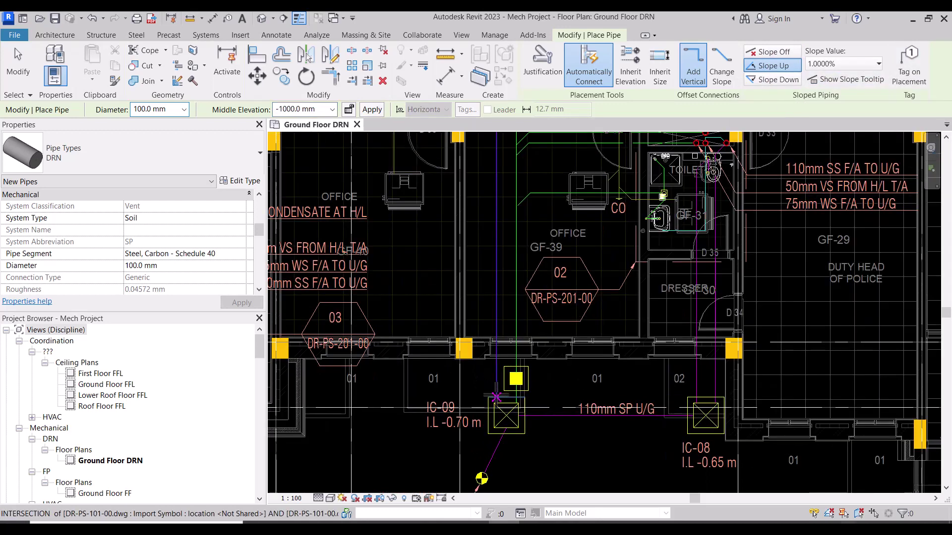
middle_drag(497, 173, 475, 401)
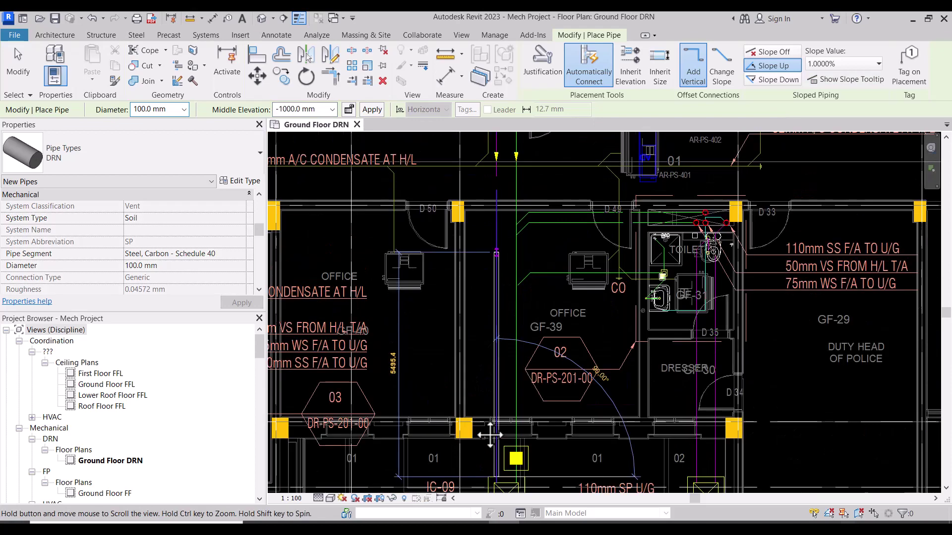
middle_drag(475, 149, 442, 412)
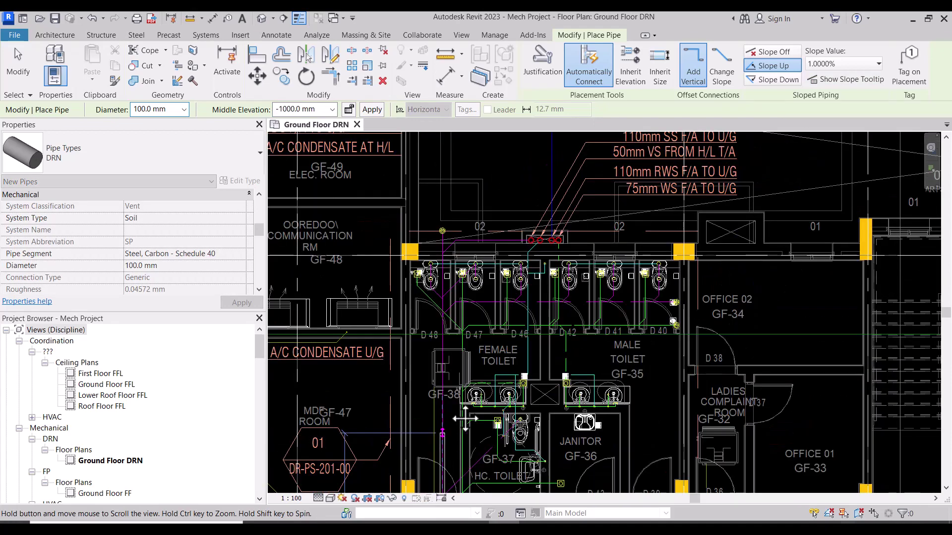
scroll(441, 248, up, 1)
scroll(441, 248, up, 4)
scroll(441, 248, up, 2)
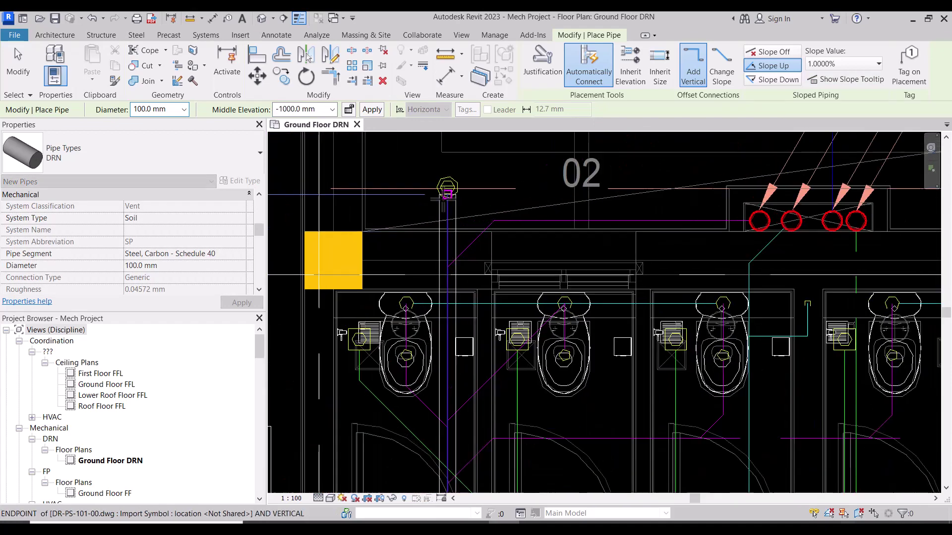
scroll(441, 248, up, 1)
scroll(453, 179, up, 2)
scroll(452, 178, up, 1)
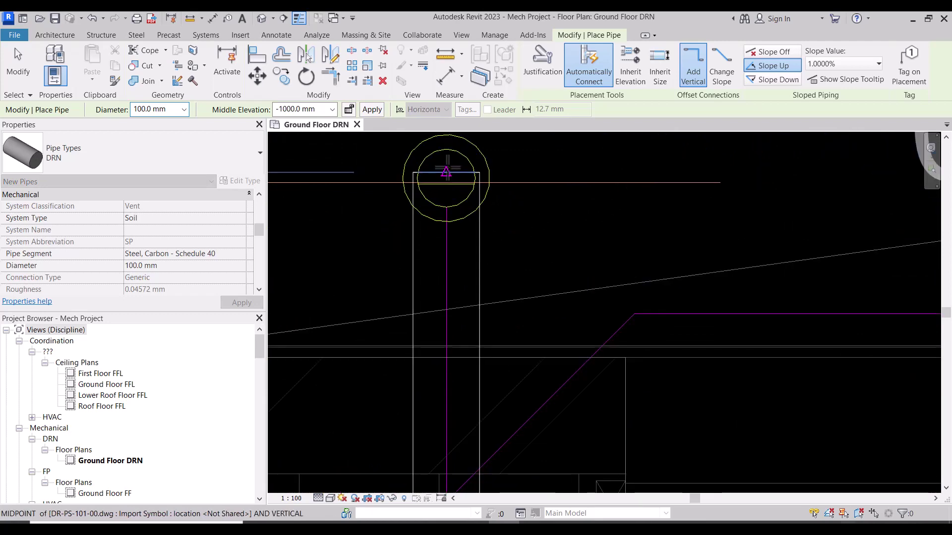
scroll(447, 168, down, 2)
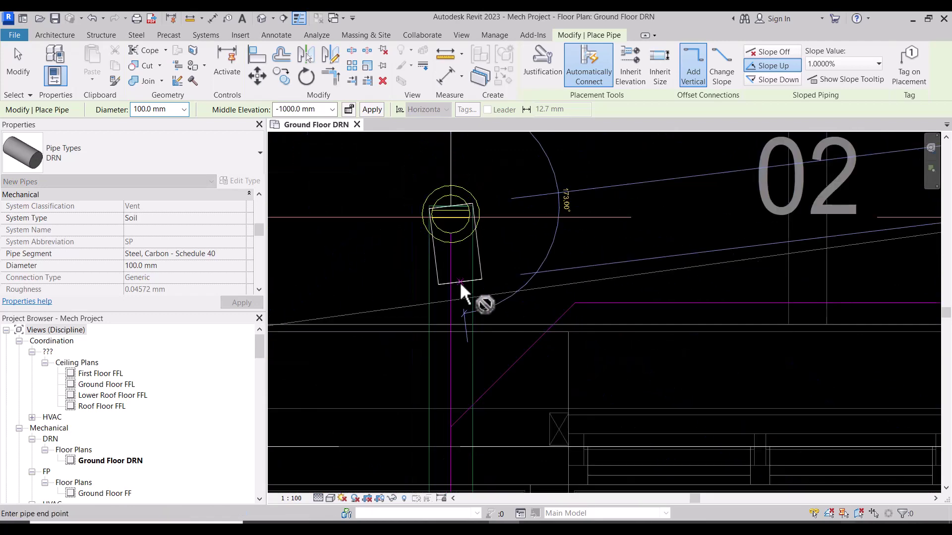
scroll(459, 282, down, 1)
click(288, 109)
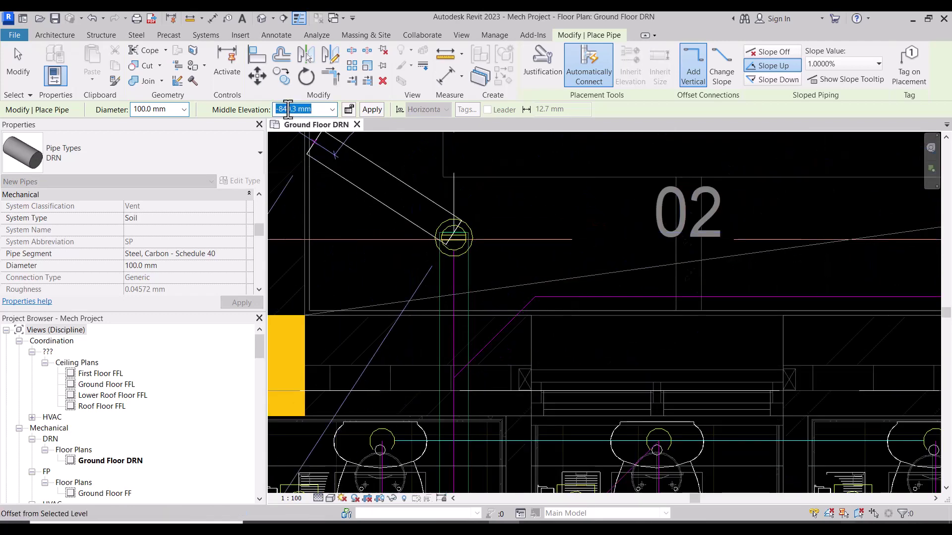
text(100)
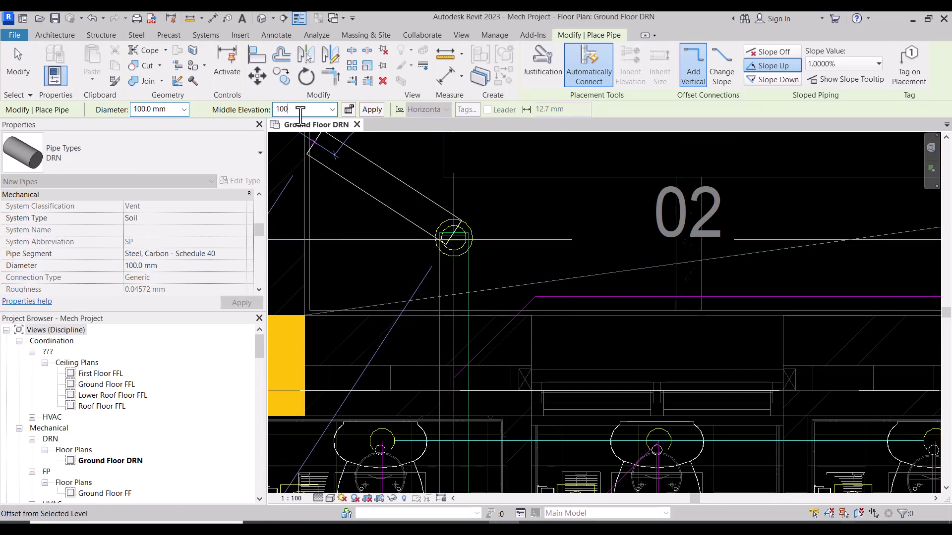
click(368, 114)
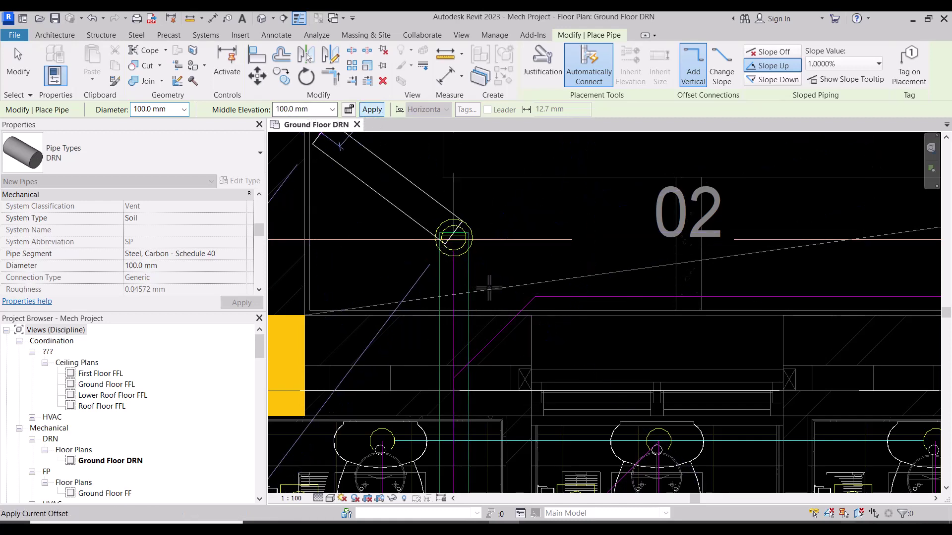
key(Escape)
key(Escape)
scroll(510, 233, down, 5)
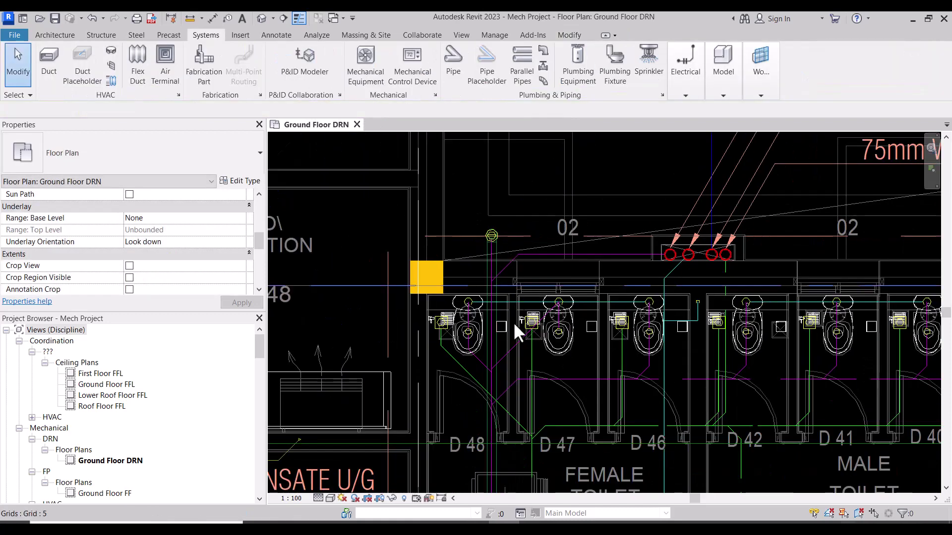
middle_drag(490, 450, 468, 287)
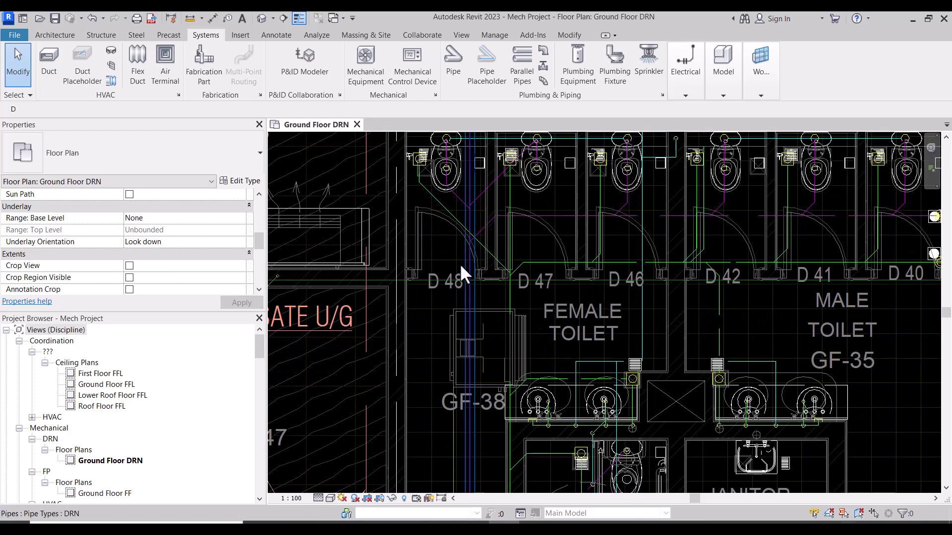
click(469, 267)
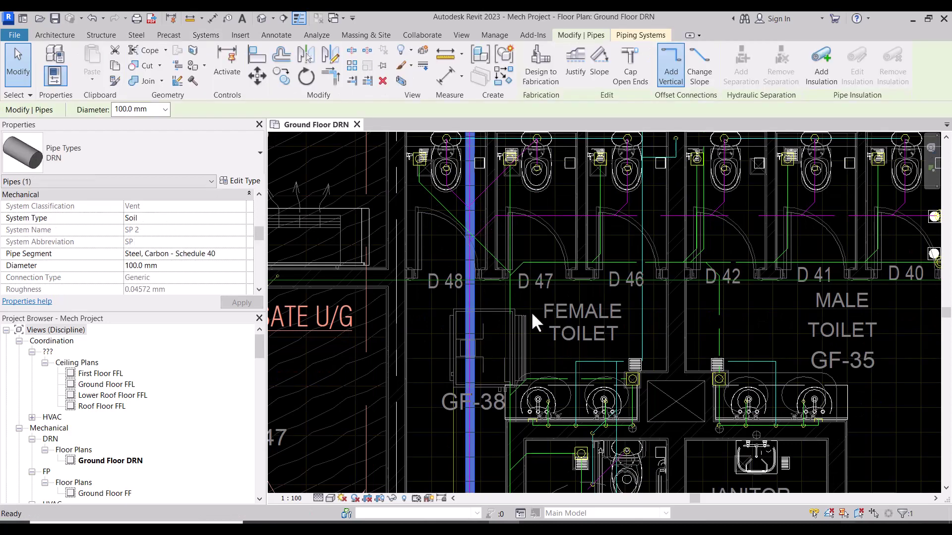
key(Escape)
mouse_move(502, 277)
middle_down()
mouse_move(476, 344)
mouse_move(455, 357)
middle_up()
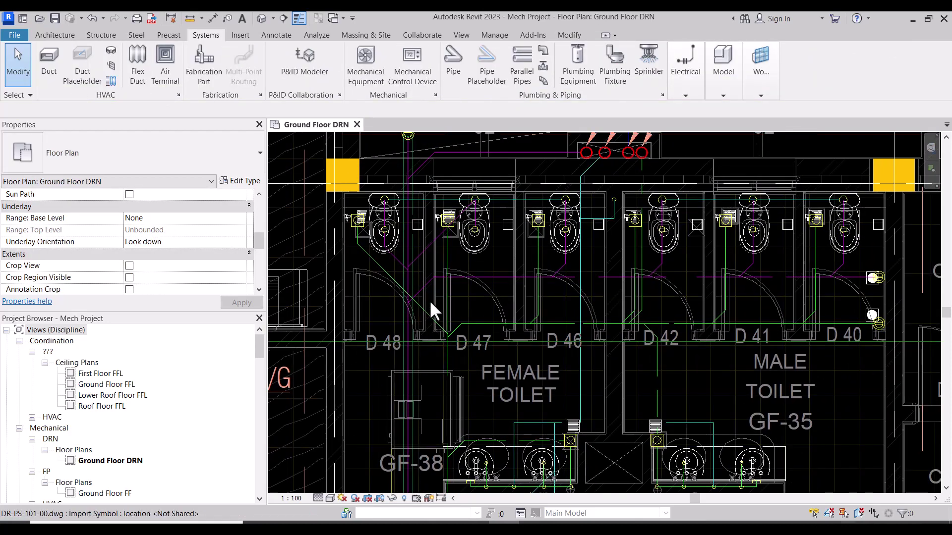
scroll(430, 303, up, 2)
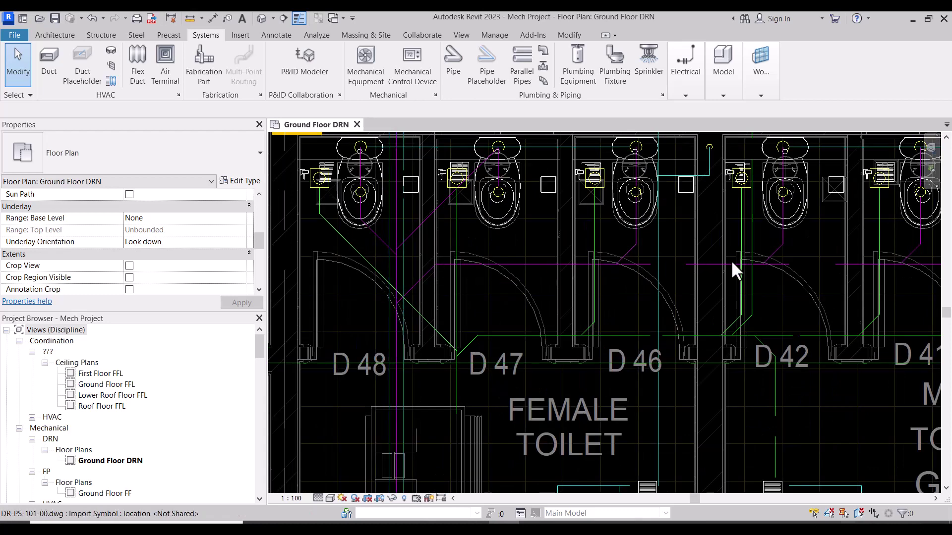
scroll(501, 299, down, 1)
scroll(467, 309, down, 2)
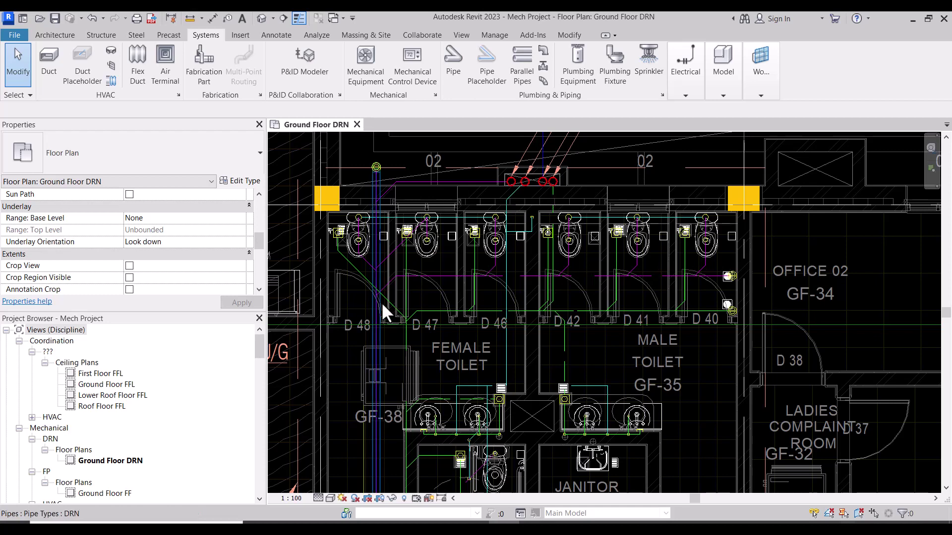
scroll(382, 302, up, 2)
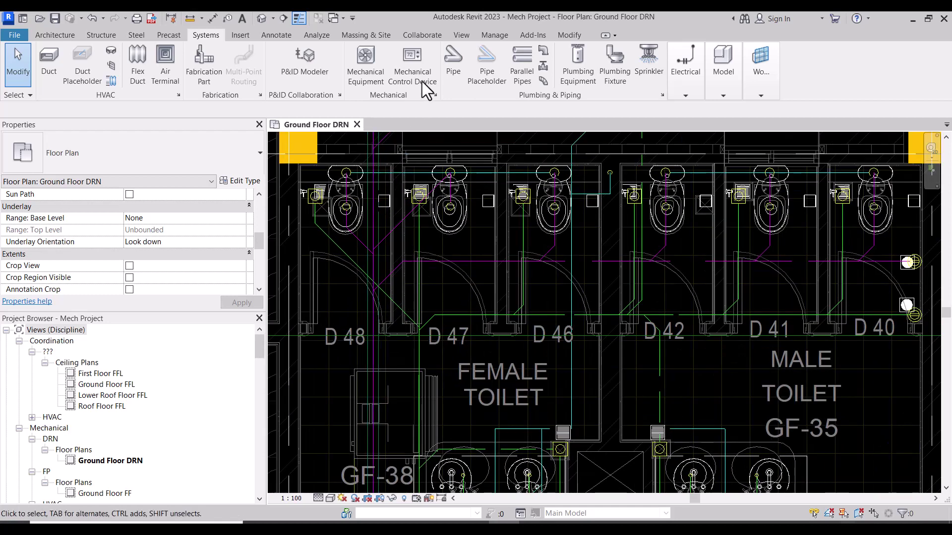
click(454, 69)
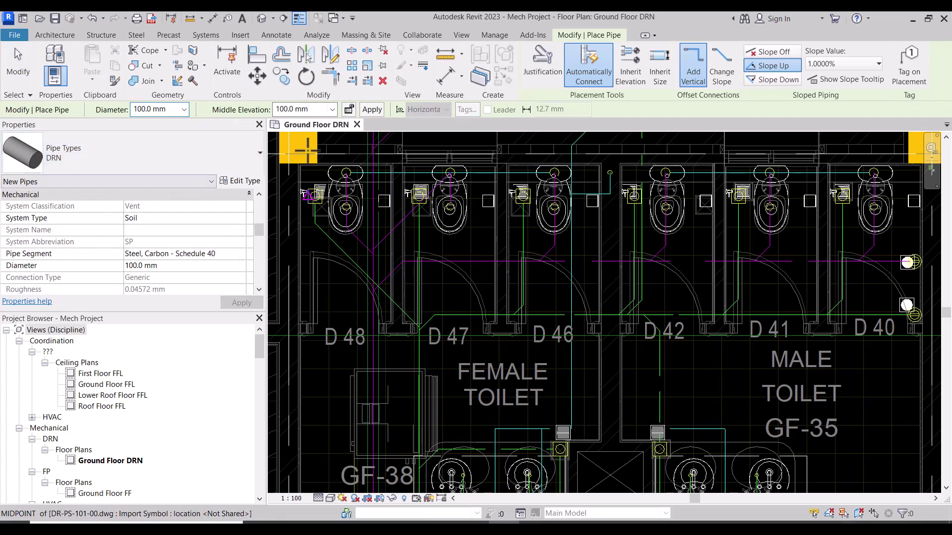
scroll(371, 296, up, 4)
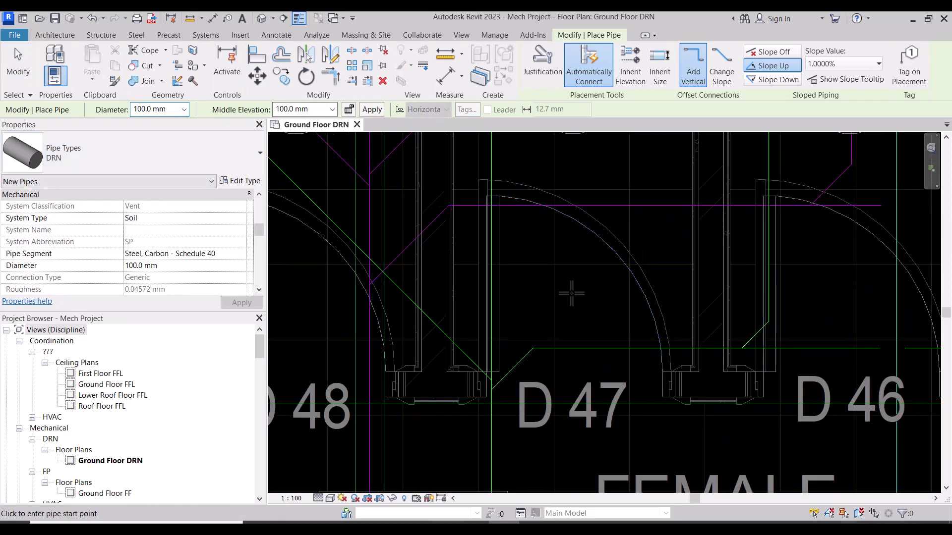
scroll(536, 307, down, 1)
scroll(432, 305, up, 1)
scroll(405, 289, up, 1)
click(404, 286)
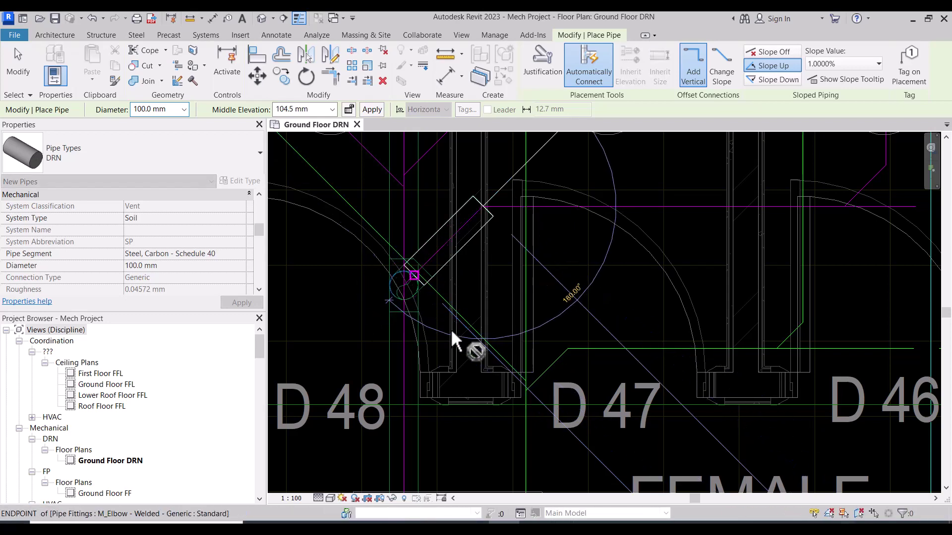
key(Escape)
key(Escape)
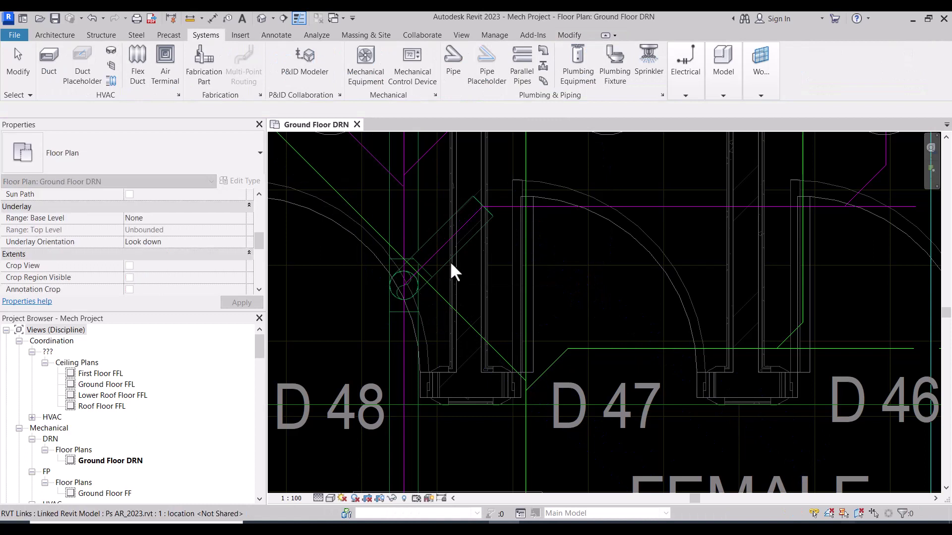
click(449, 260)
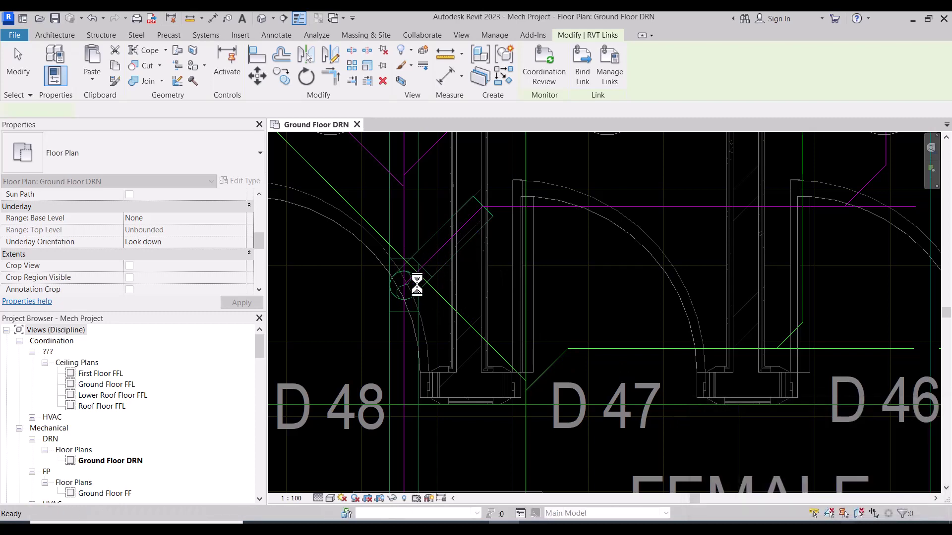
scroll(803, 436, down, 2)
key(Escape)
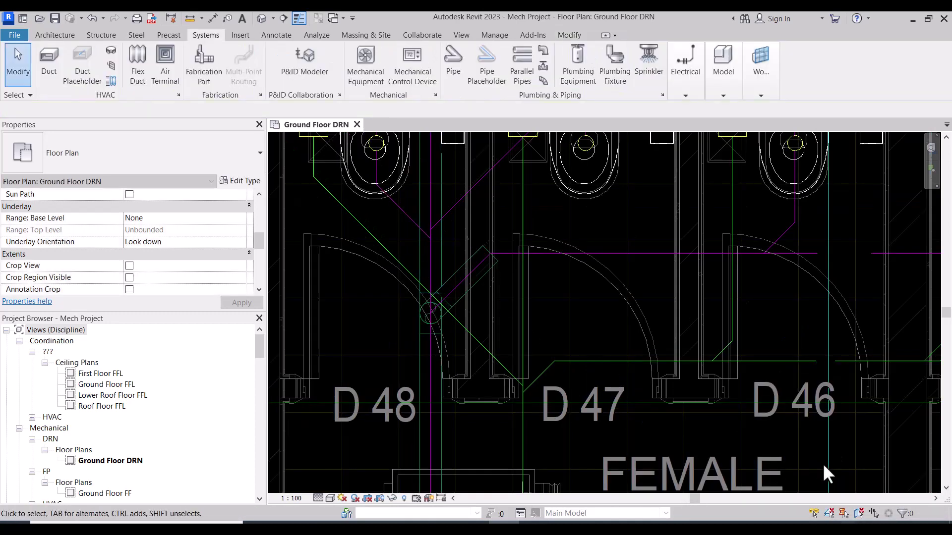
scroll(480, 343, down, 1)
scroll(480, 343, down, 1)
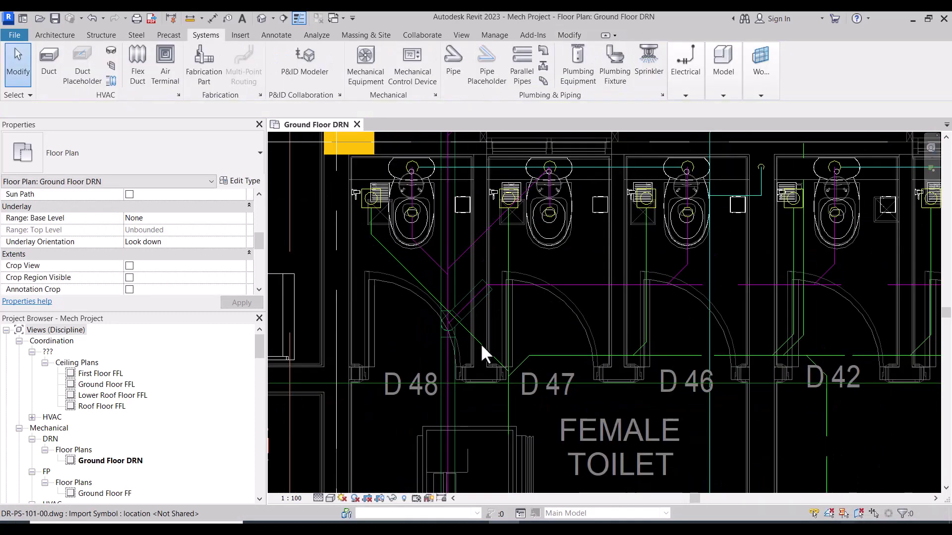
scroll(475, 343, down, 1)
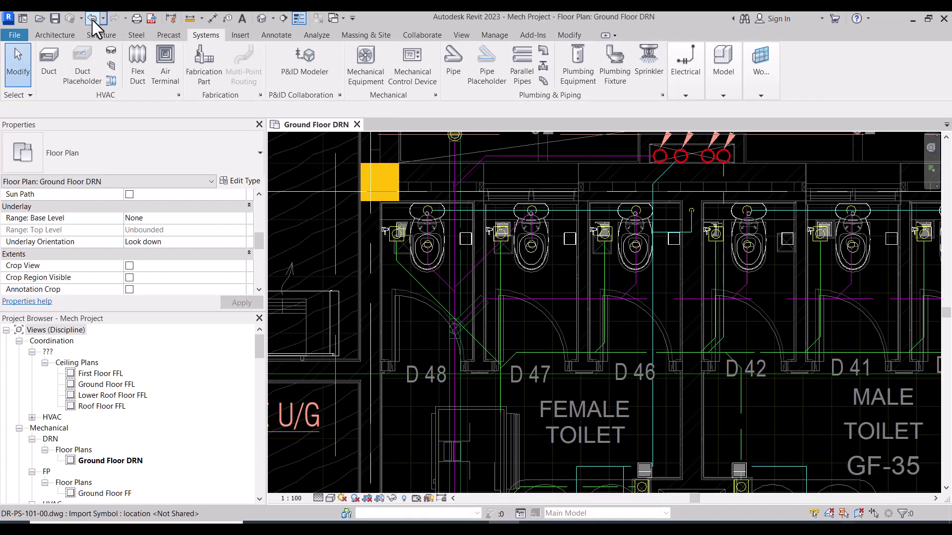
click(103, 24)
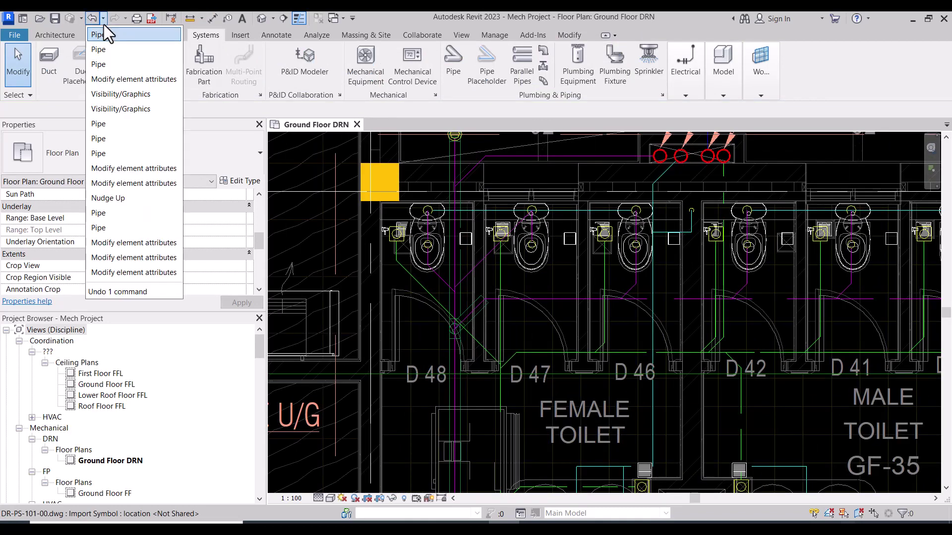
key(Escape)
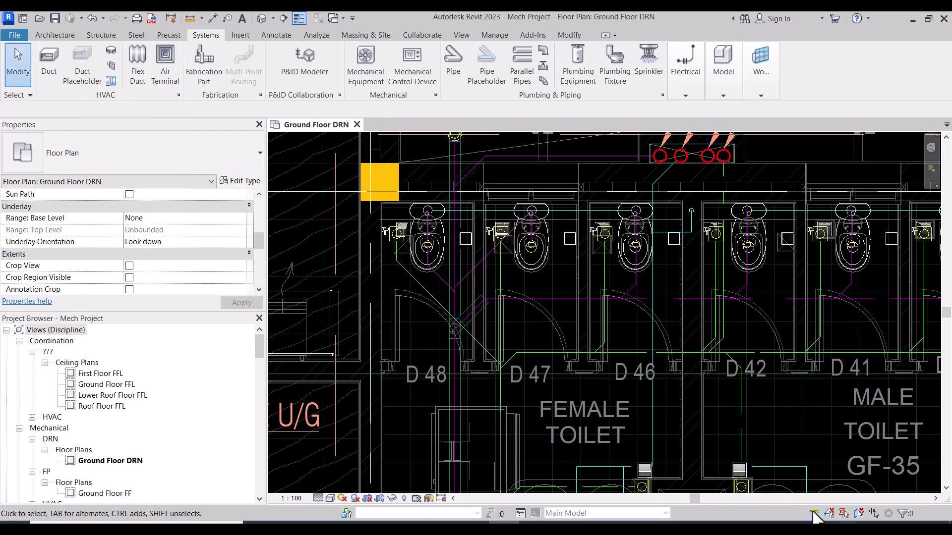
scroll(403, 276, up, 2)
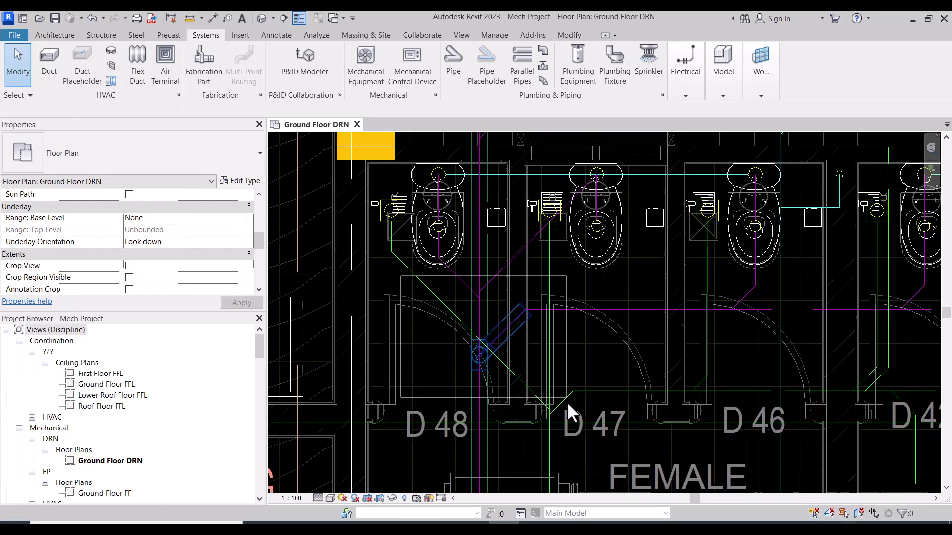
key(ctrl+Left)
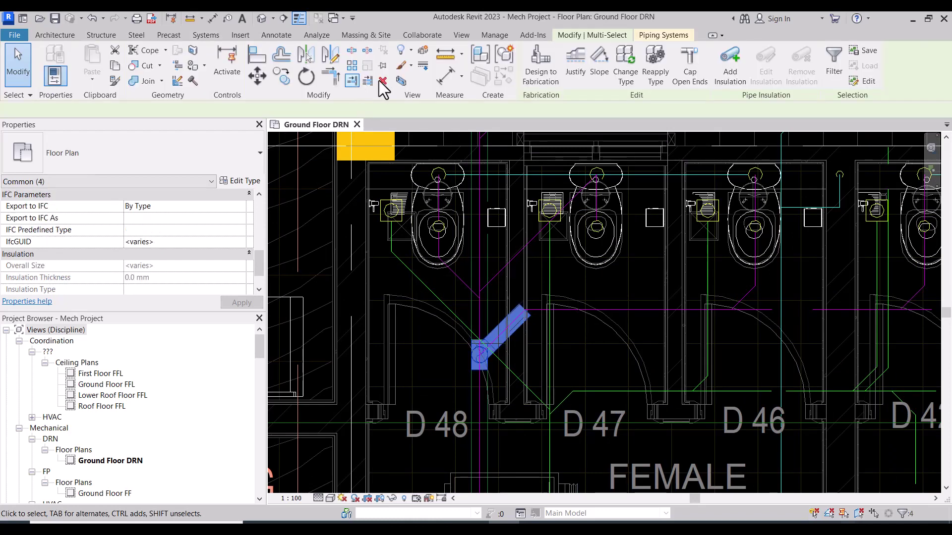
click(402, 81)
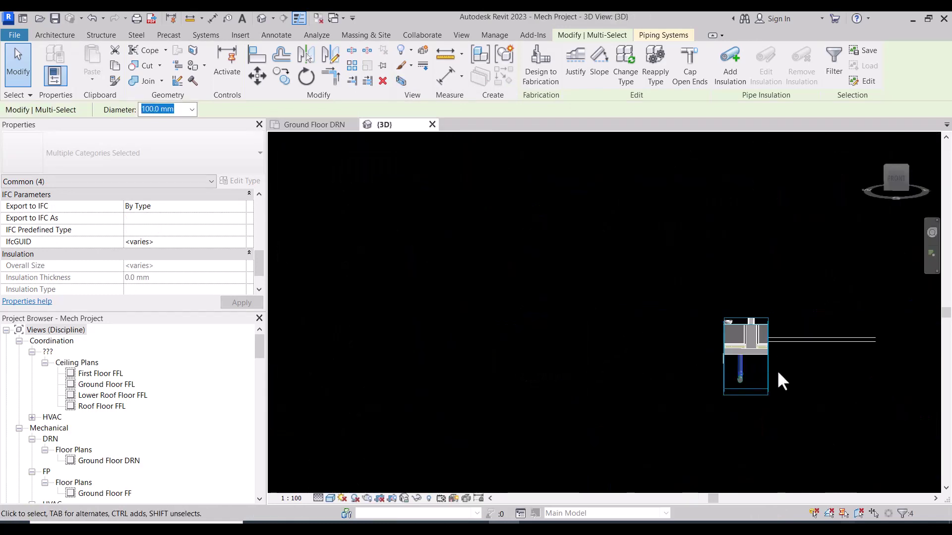
scroll(778, 373, up, 3)
mouse_move(729, 376)
shift+middle_down()
mouse_move(707, 380)
mouse_move(575, 348)
shift+middle_up()
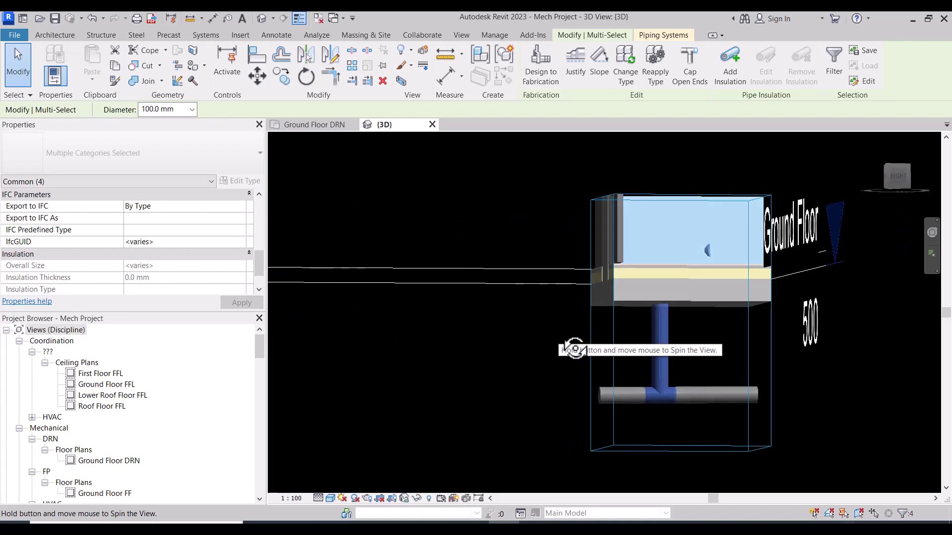
scroll(652, 329, up, 1)
mouse_move(614, 323)
shift+middle_down()
mouse_move(638, 365)
mouse_move(502, 481)
mouse_move(379, 362)
mouse_move(706, 310)
mouse_move(644, 246)
shift+middle_up()
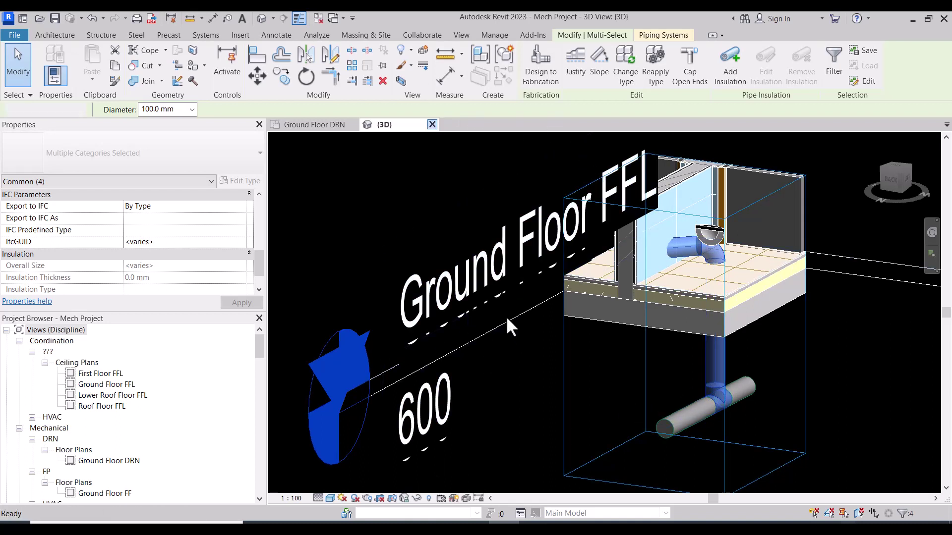
click(432, 125)
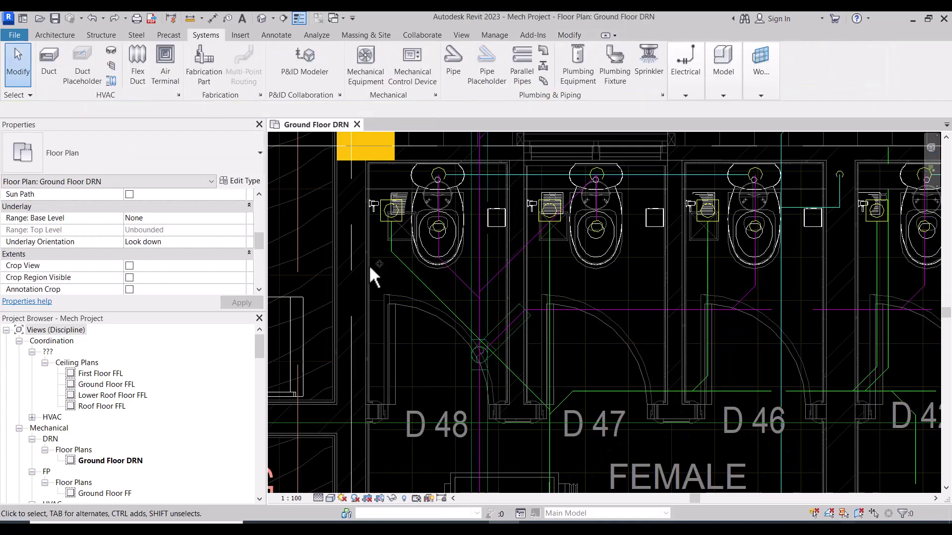
Select the vertical drain pipe at stall D 48 and start a matching pipe with Create Similar
scroll(436, 322, up, 2)
scroll(473, 323, down, 1)
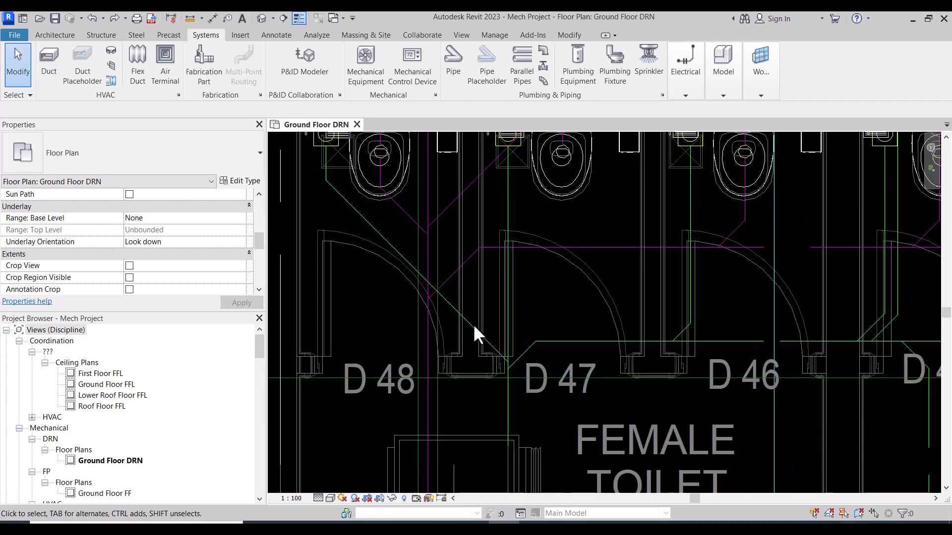
scroll(473, 324, down, 2)
key(p)
key(i)
key(Escape)
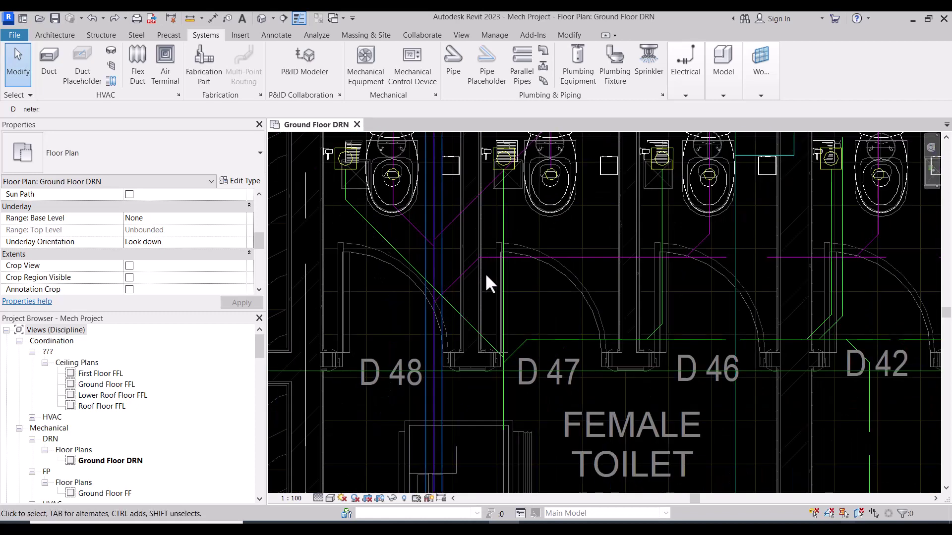
click(431, 272)
scroll(484, 268, up, 1)
click(503, 77)
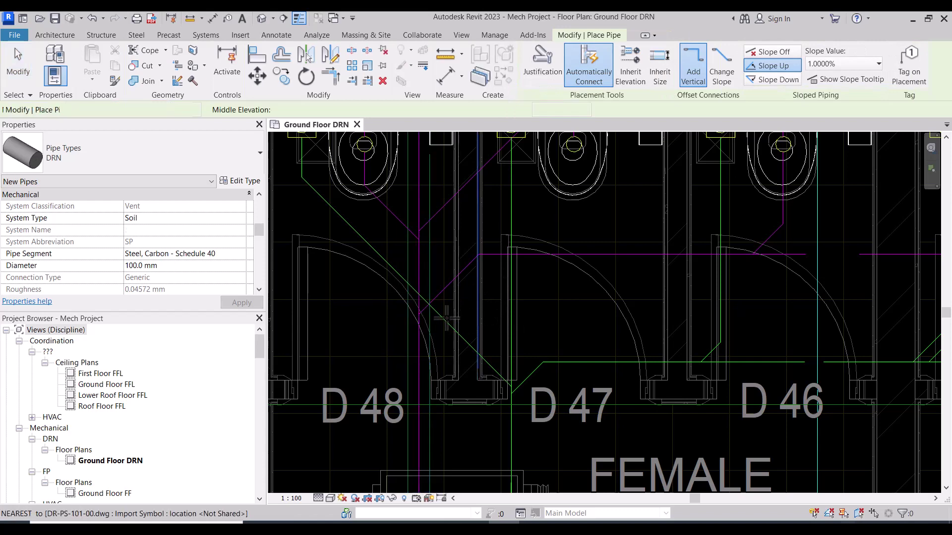
Turn on Inherit Elevation so the new pipe takes the main's elevation
scroll(433, 318, down, 1)
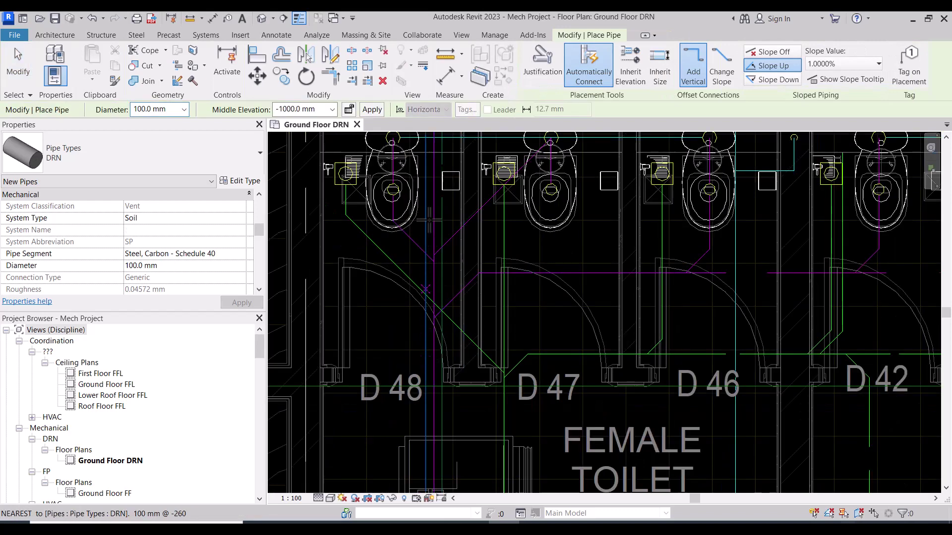
scroll(456, 320, down, 1)
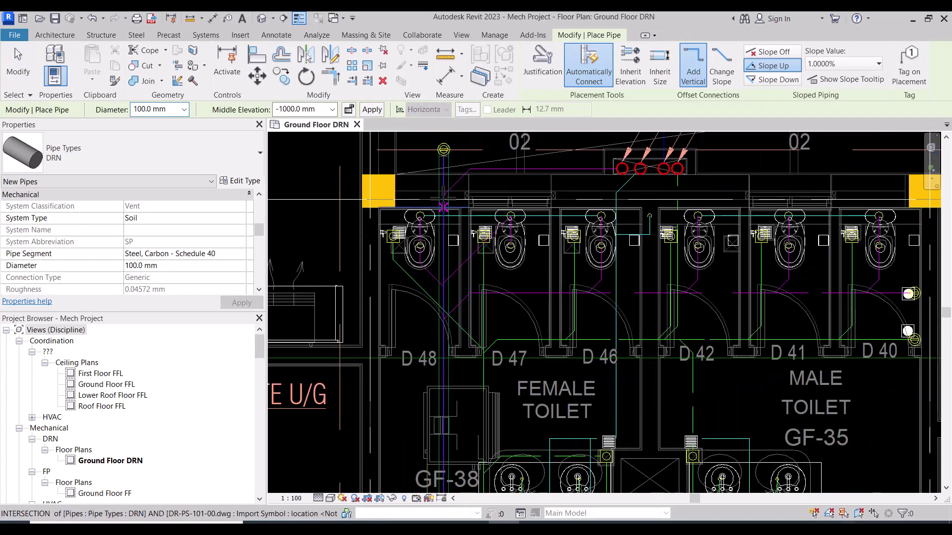
scroll(448, 322, up, 2)
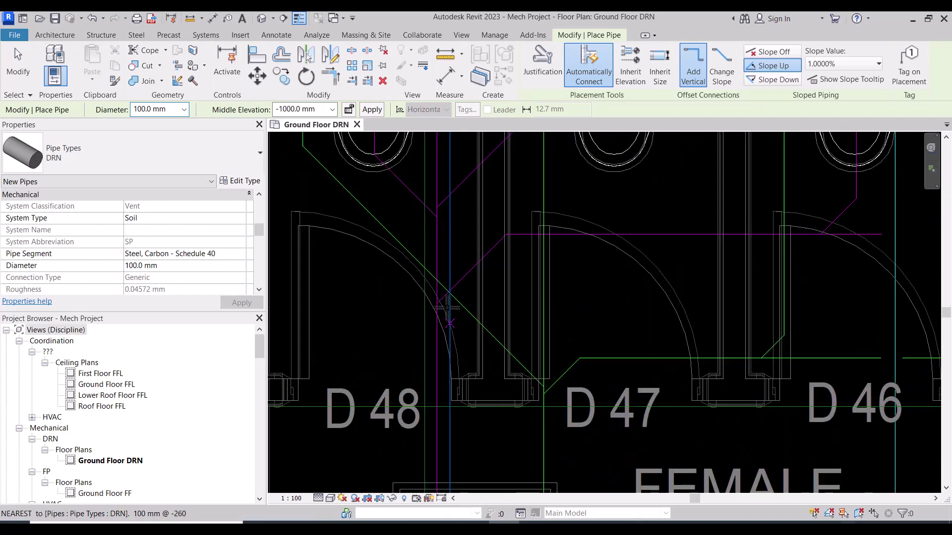
scroll(466, 339, down, 1)
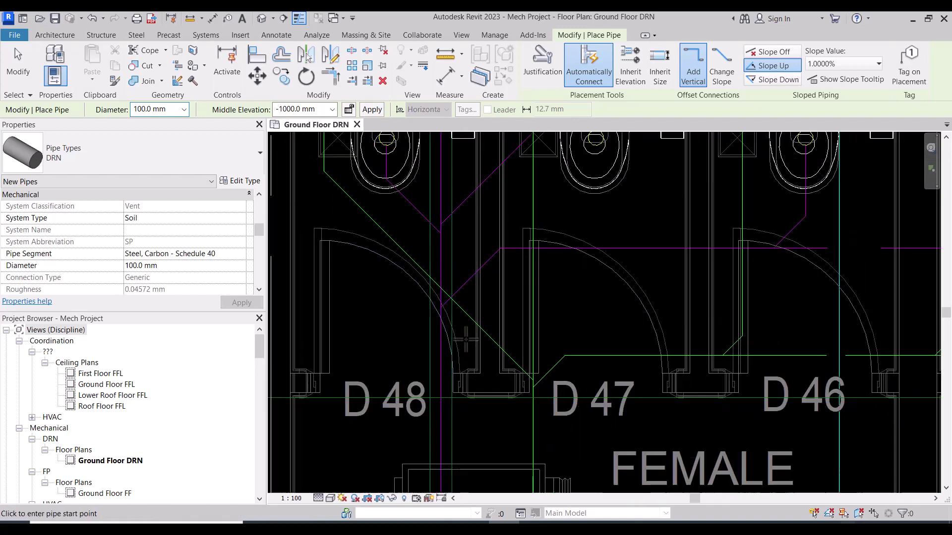
scroll(466, 339, down, 1)
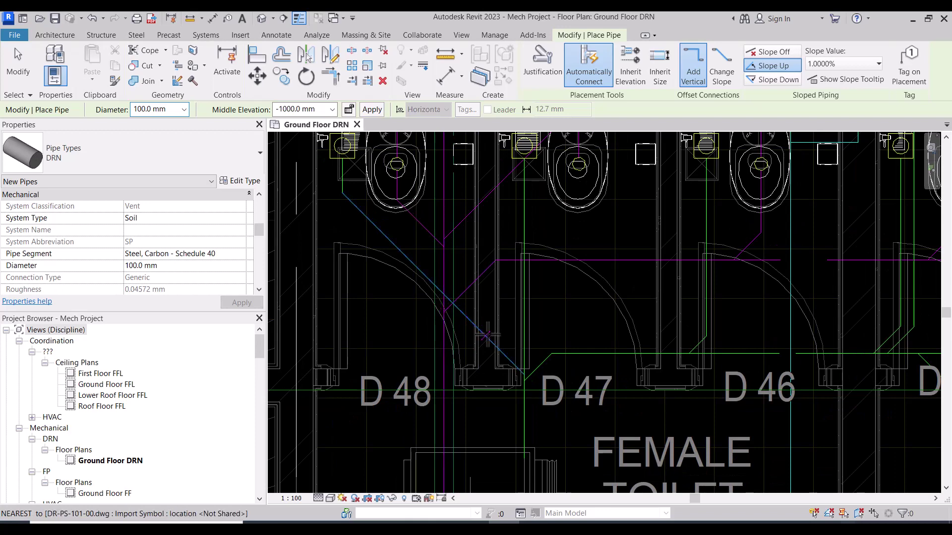
scroll(487, 335, down, 1)
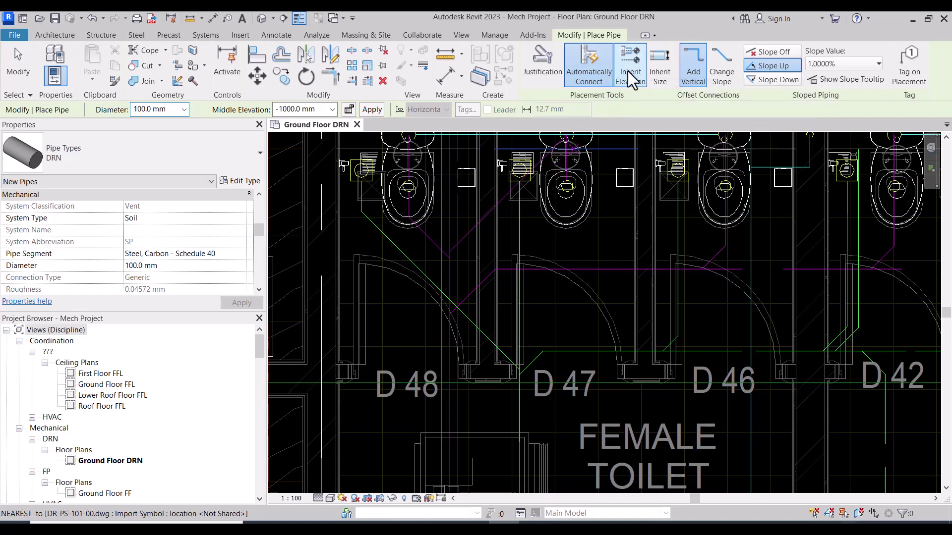
key(space)
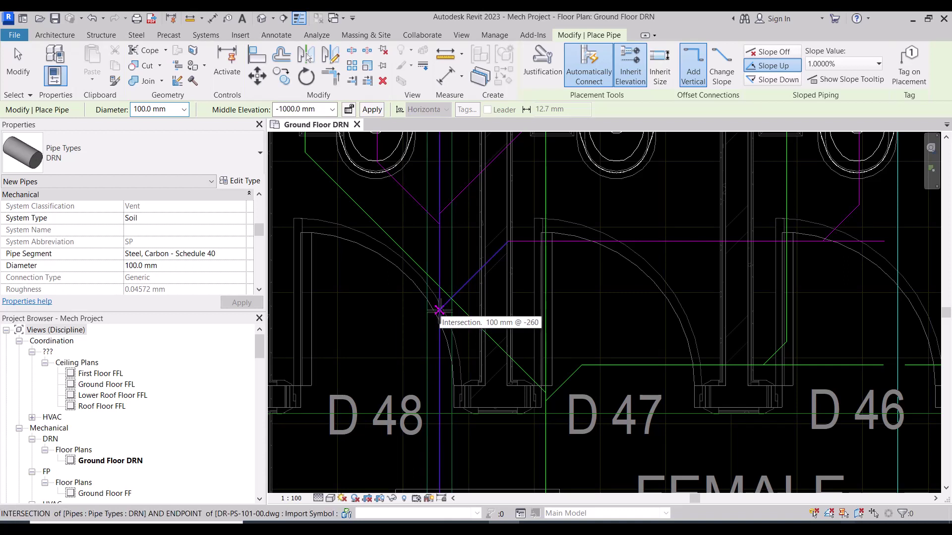
Start the pipe at the main intersection with inherited elevation and fix its 45° segment
click(440, 310)
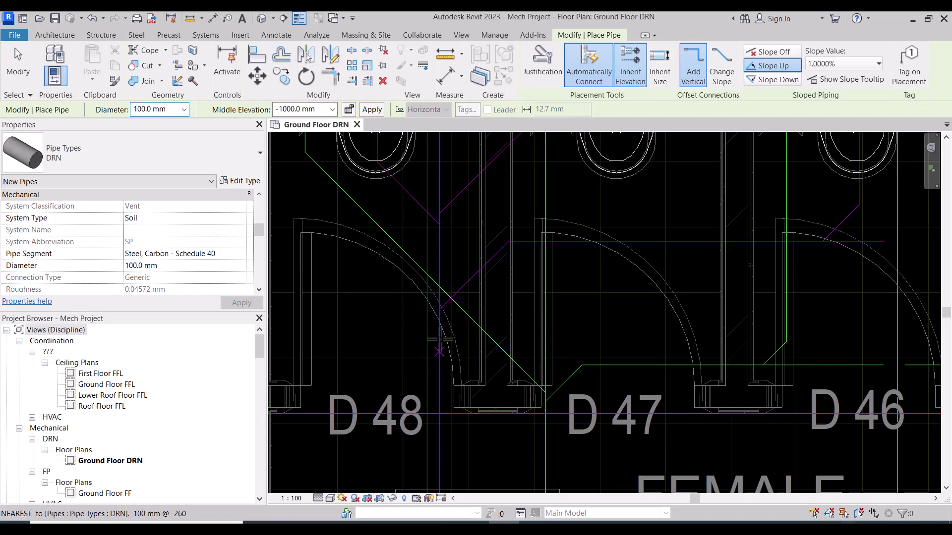
click(626, 75)
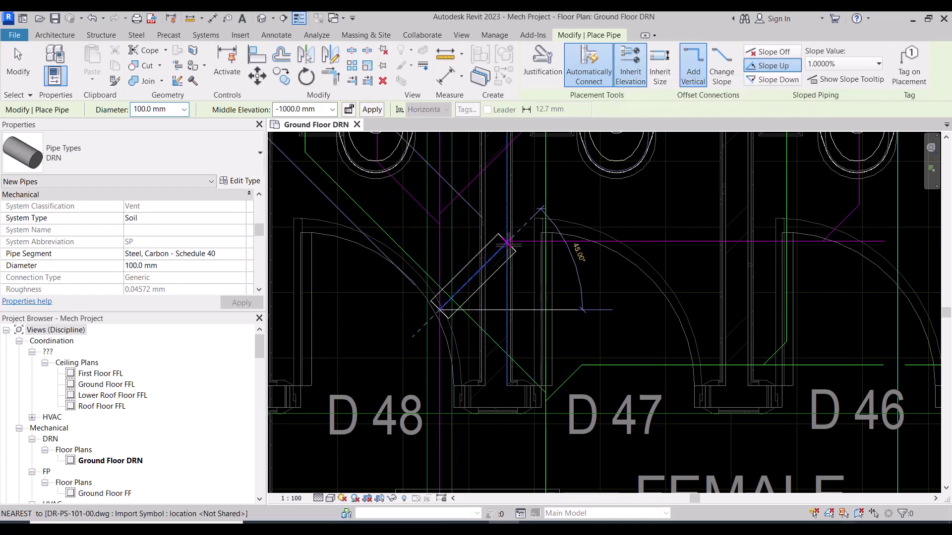
click(509, 242)
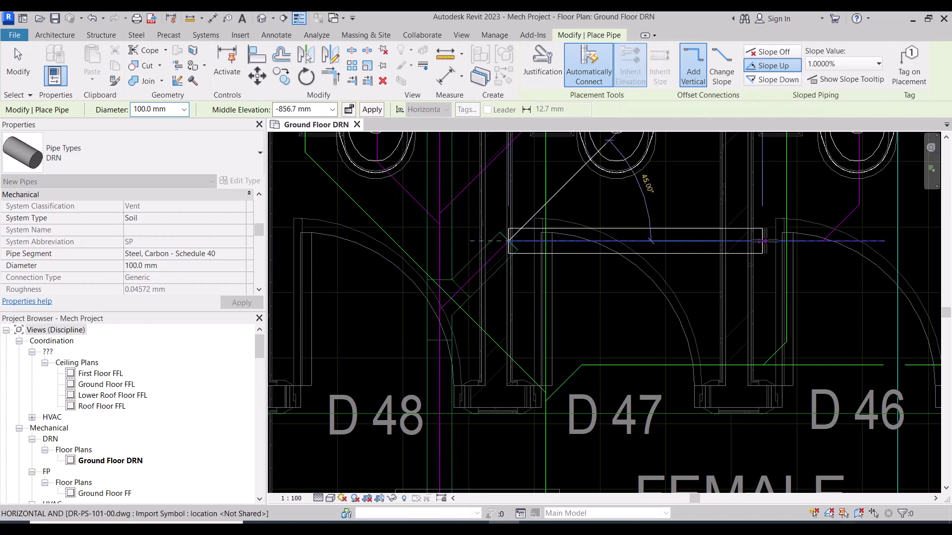
Extend the pipe along the toilet row, ending at the fixture circle beside D 40
scroll(764, 241, down, 2)
middle_drag(763, 241, 464, 246)
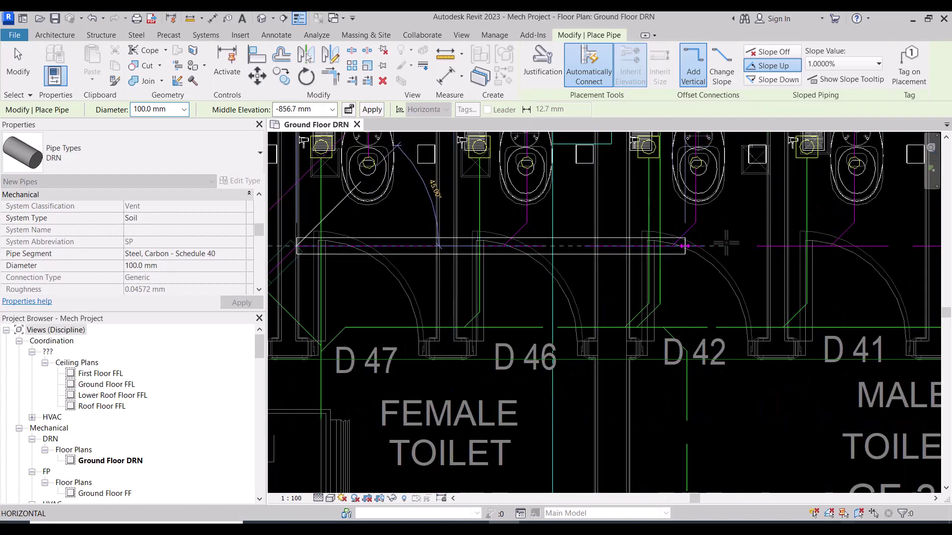
middle_drag(785, 247, 535, 236)
scroll(818, 236, up, 4)
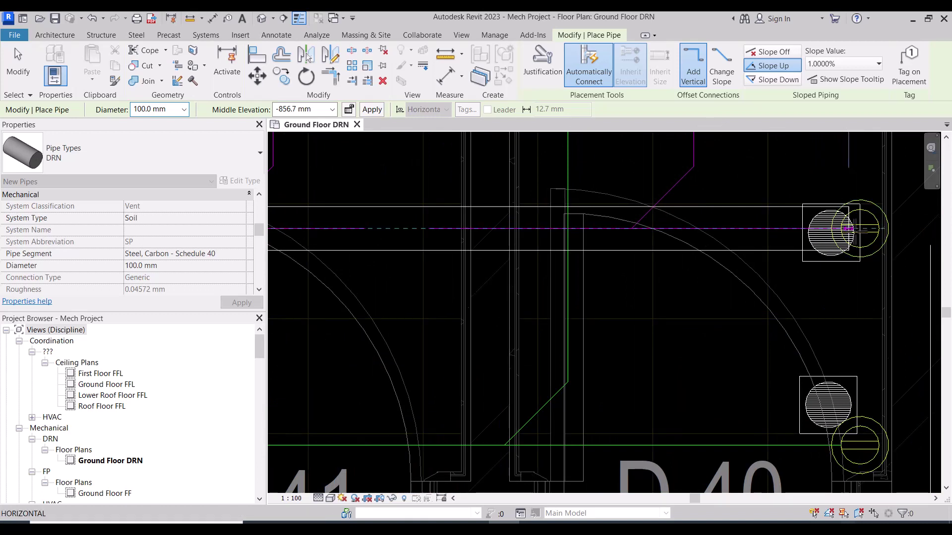
click(830, 229)
click(824, 229)
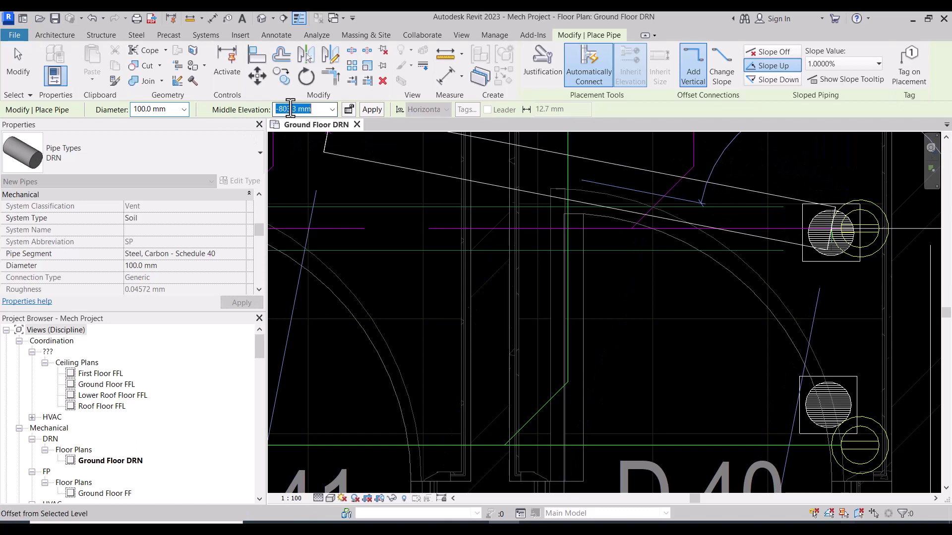
text(10)
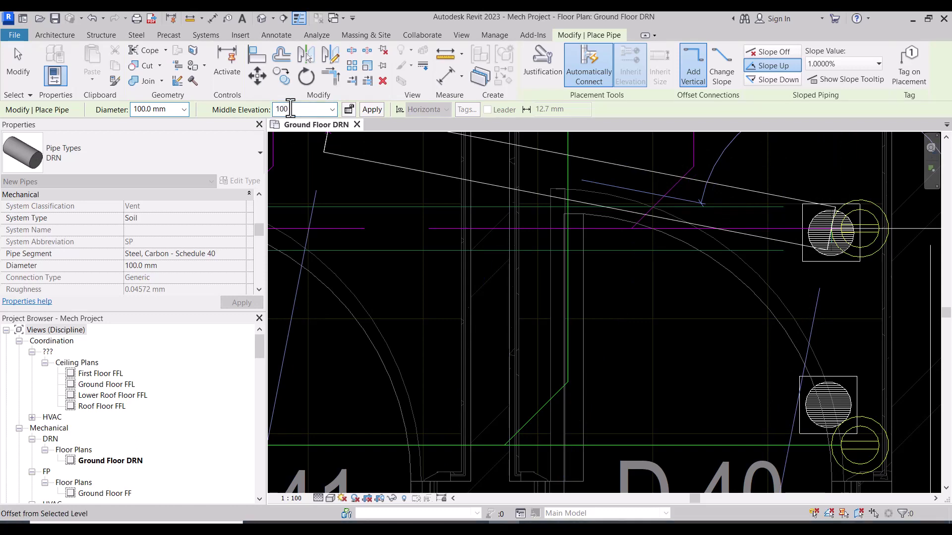
key(Escape)
key(Escape)
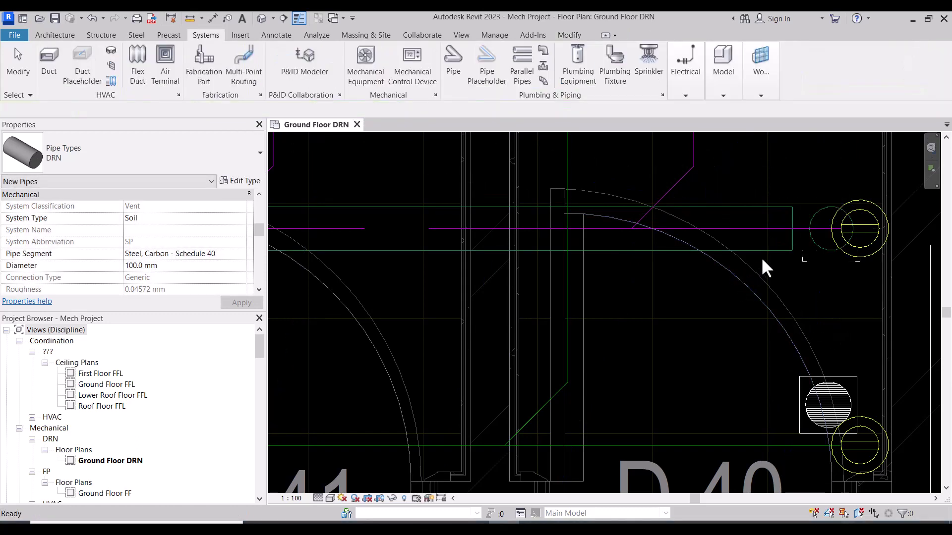
scroll(760, 257, down, 3)
scroll(761, 257, down, 3)
Check the branch-to-stack junction in a Selection Box 3D view, then return to Ground Floor DRN
scroll(436, 267, up, 5)
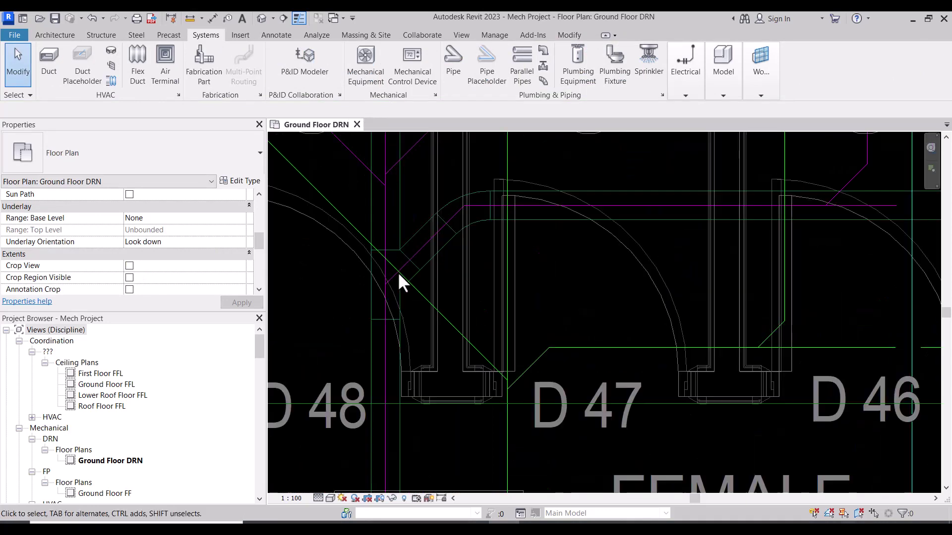
drag(319, 155, 551, 374)
key(d)
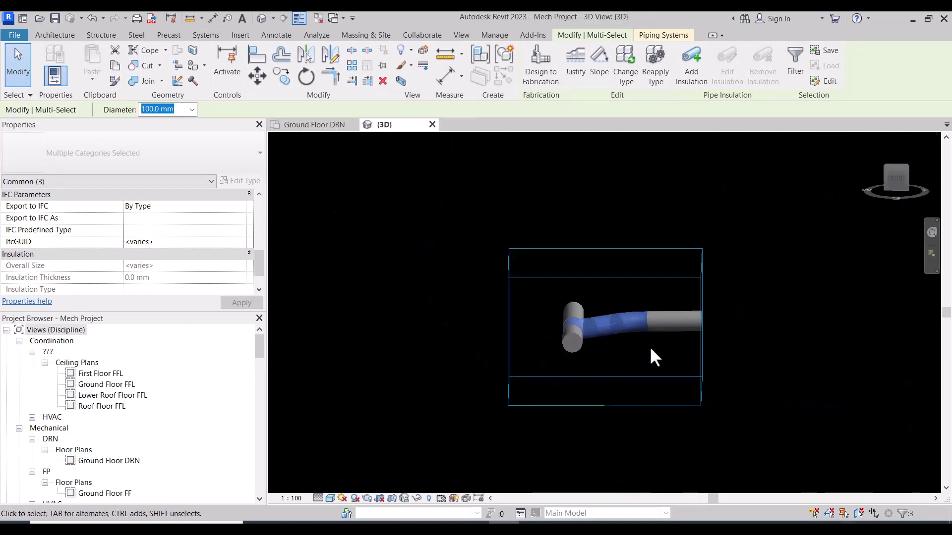
key(Escape)
shift+middle_drag(641, 370, 657, 485)
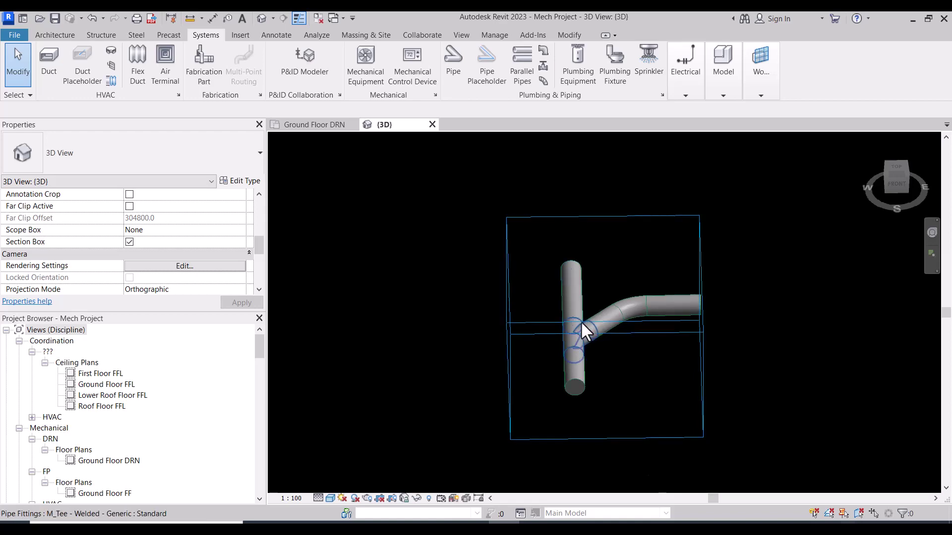
shift+middle_drag(583, 330, 601, 434)
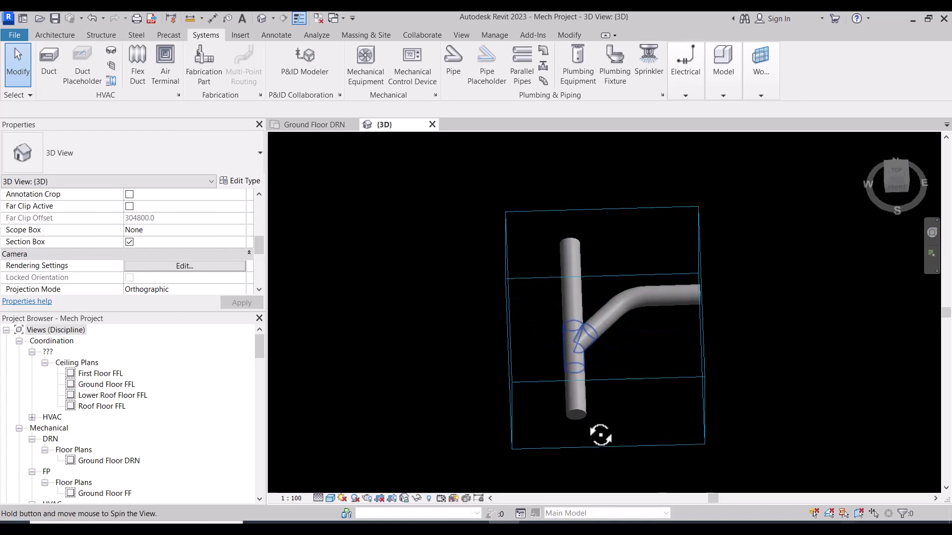
click(333, 124)
scroll(451, 321, down, 3)
Inspect the sloped drain main and pan the plan toward the toilet stalls
scroll(531, 302, down, 2)
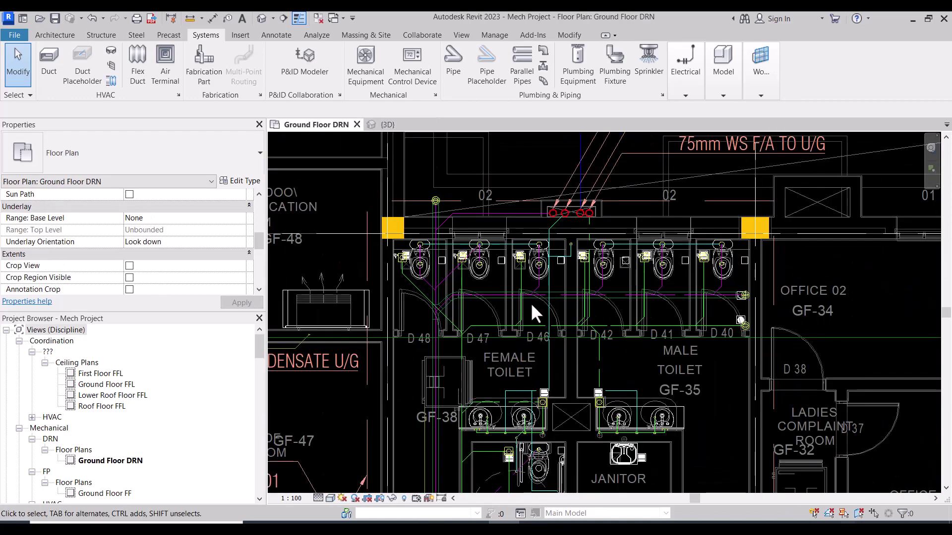
click(569, 297)
scroll(571, 292, up, 2)
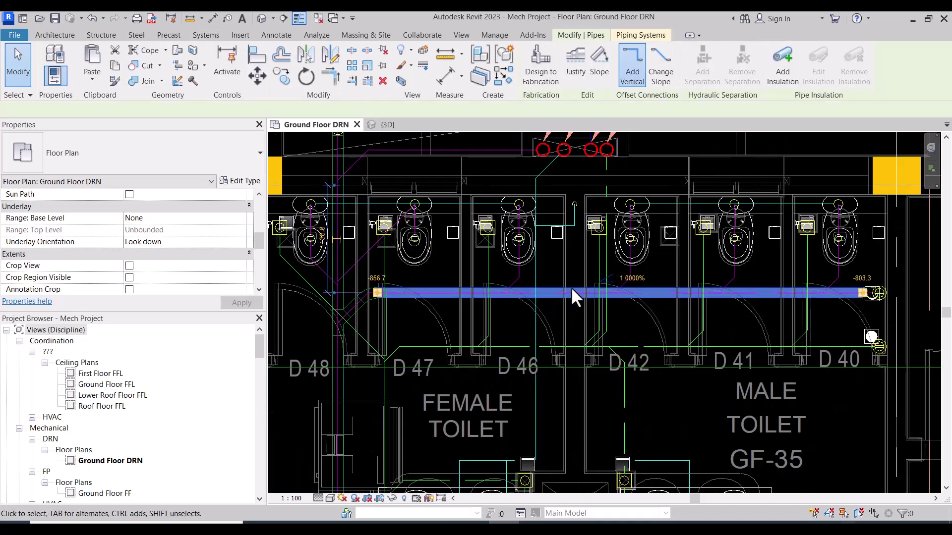
key(Escape)
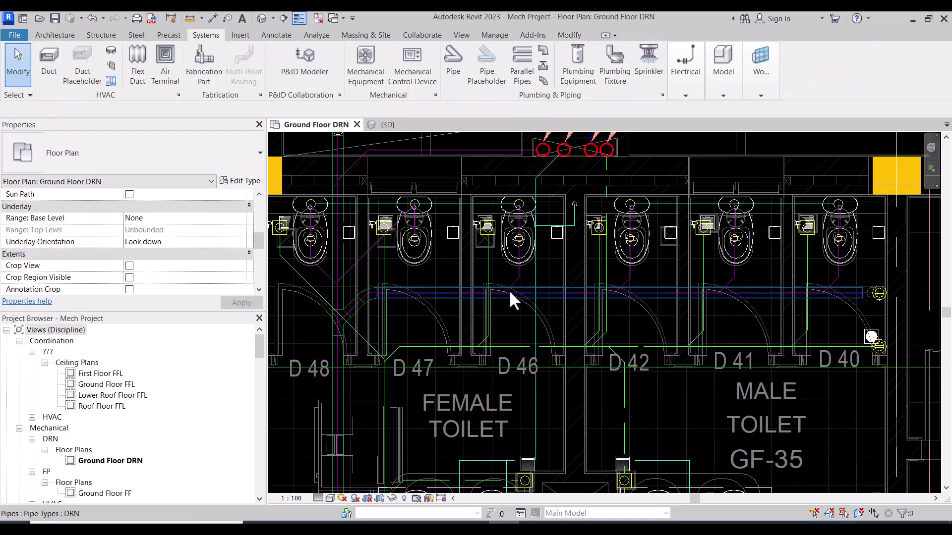
middle_drag(409, 290, 441, 322)
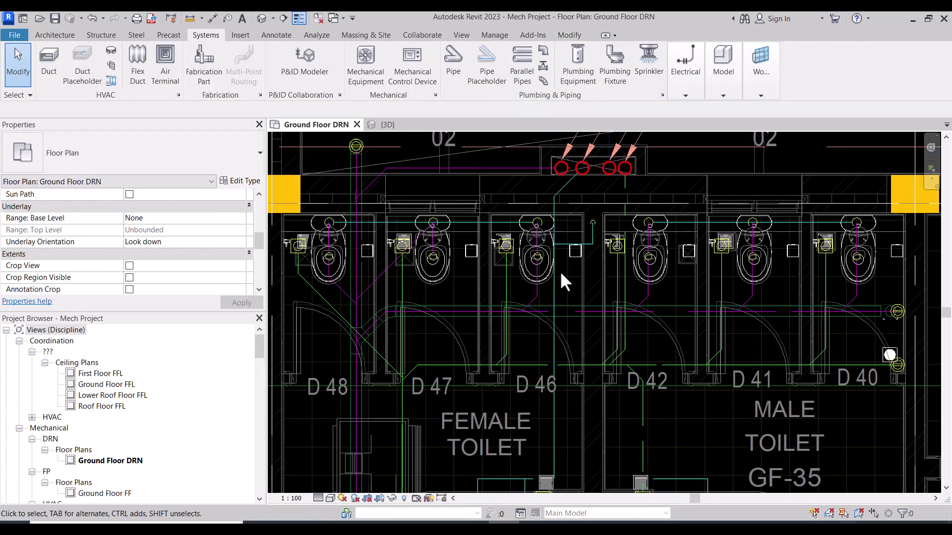
scroll(542, 221, up, 2)
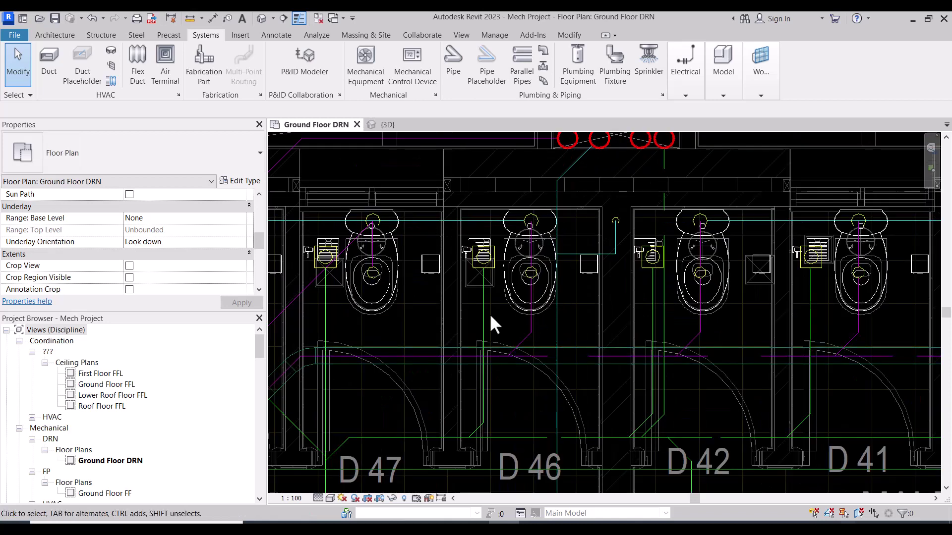
key(d)
Draw a 45° inherited-elevation branch from the horizontal main to D 46's WC, ending at 100 mm
click(546, 355)
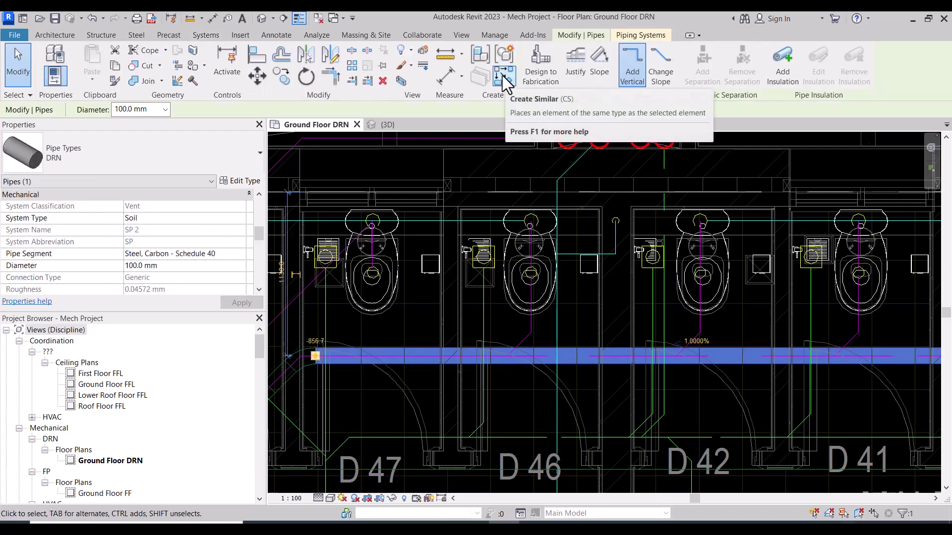
key(c)
key(s)
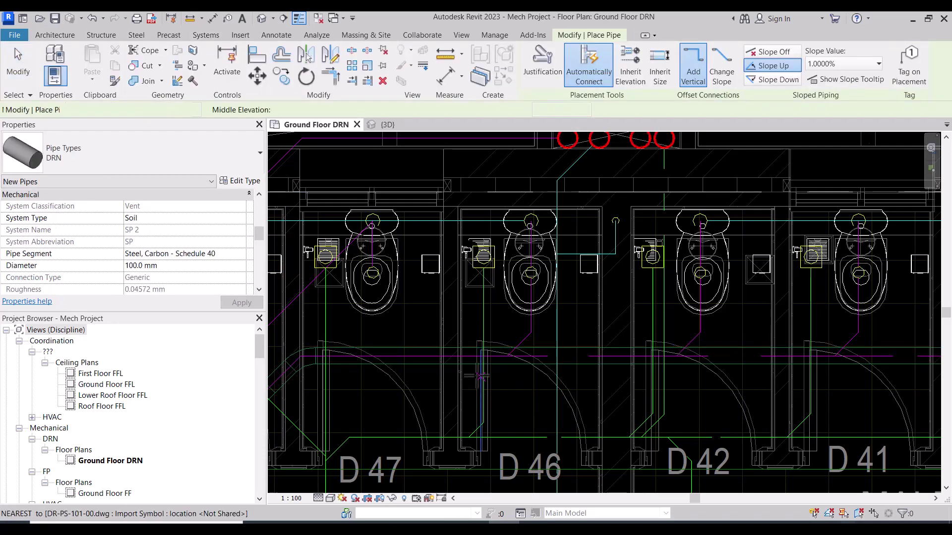
click(629, 69)
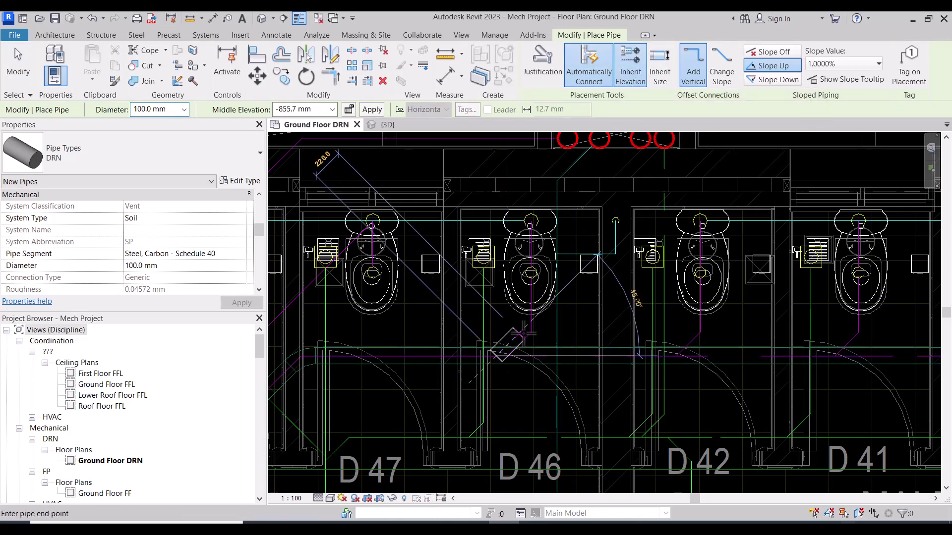
click(532, 321)
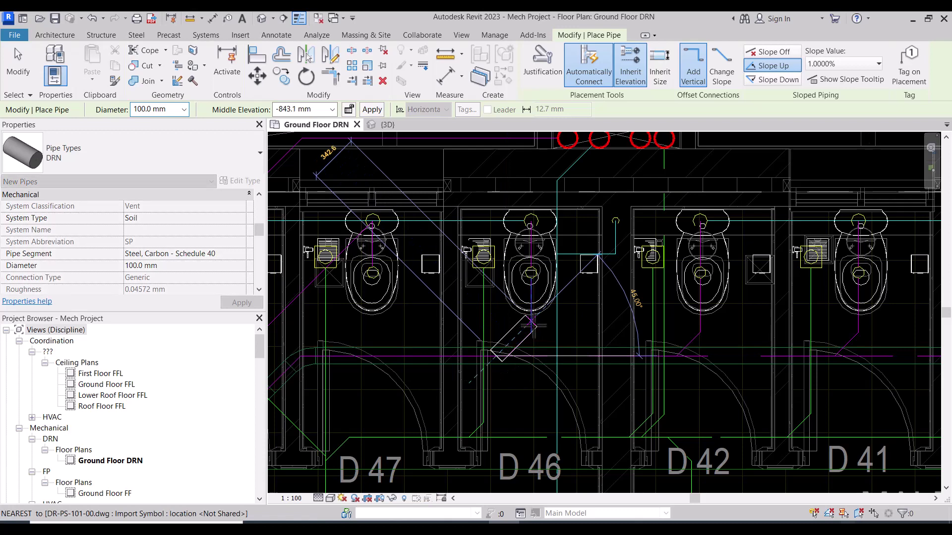
click(531, 220)
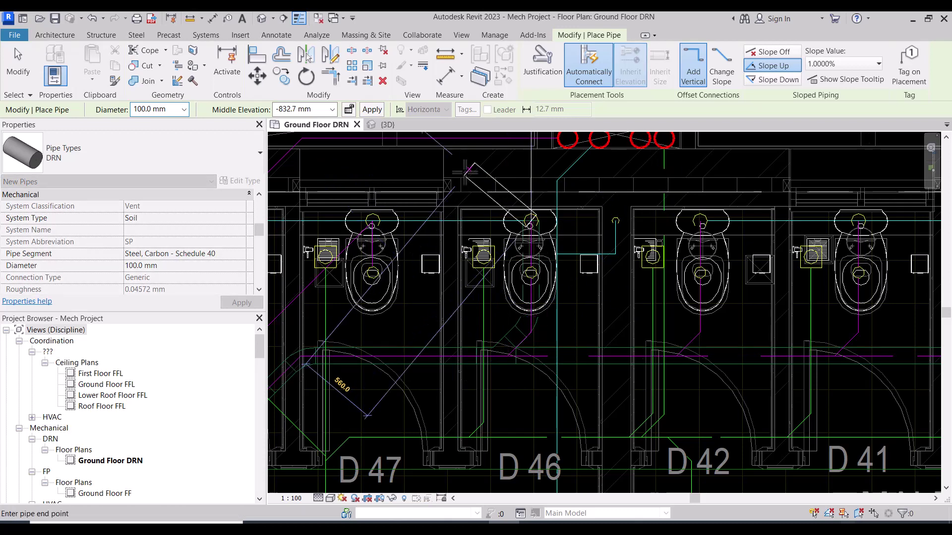
click(296, 109)
text(100)
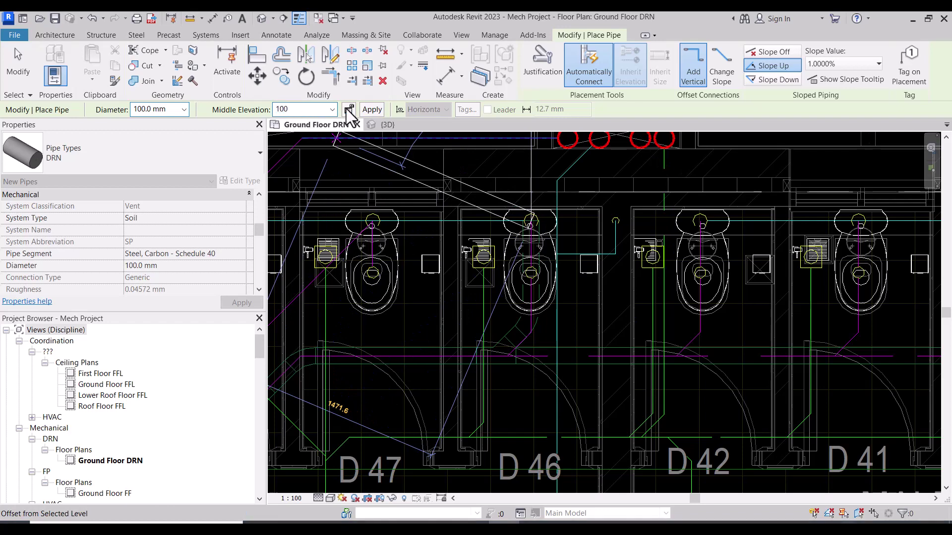
click(367, 110)
key(Escape)
key(Escape)
scroll(659, 376, down, 3)
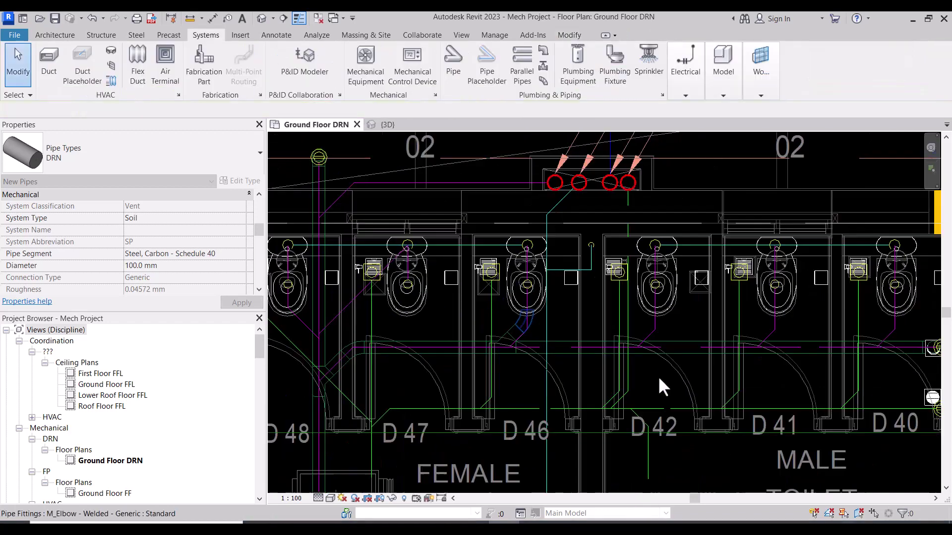
scroll(688, 368, up, 4)
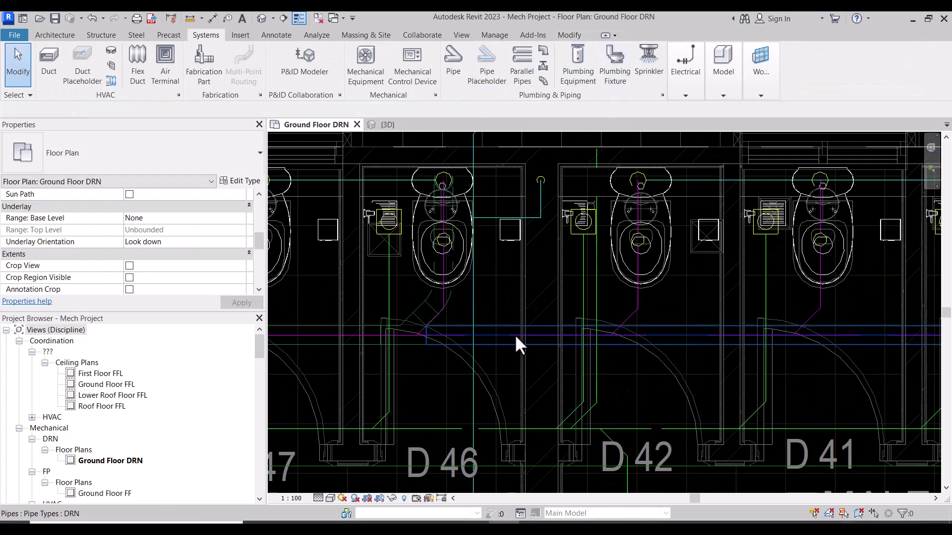
Draw a 45° inherited-elevation branch from the horizontal main up to the D 42 toilet
key(ctrl+Left)
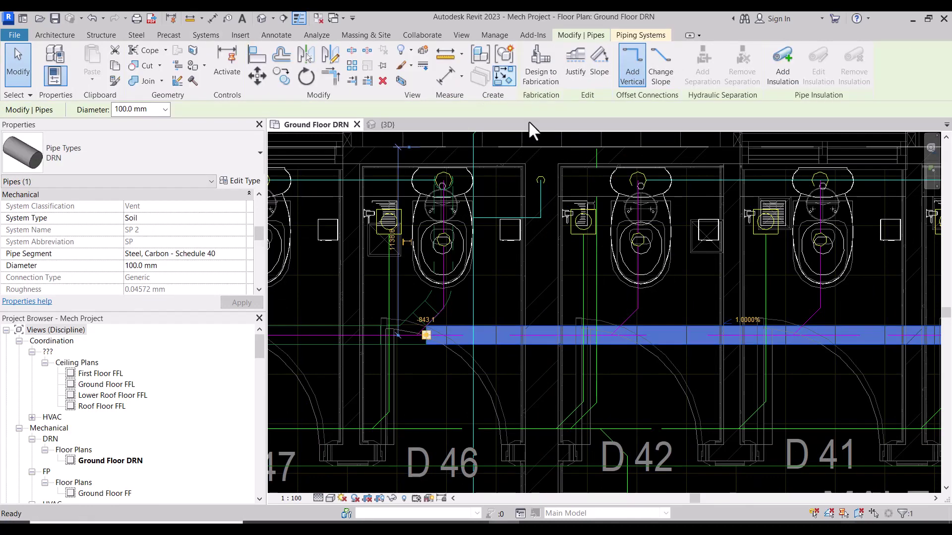
key(p)
key(i)
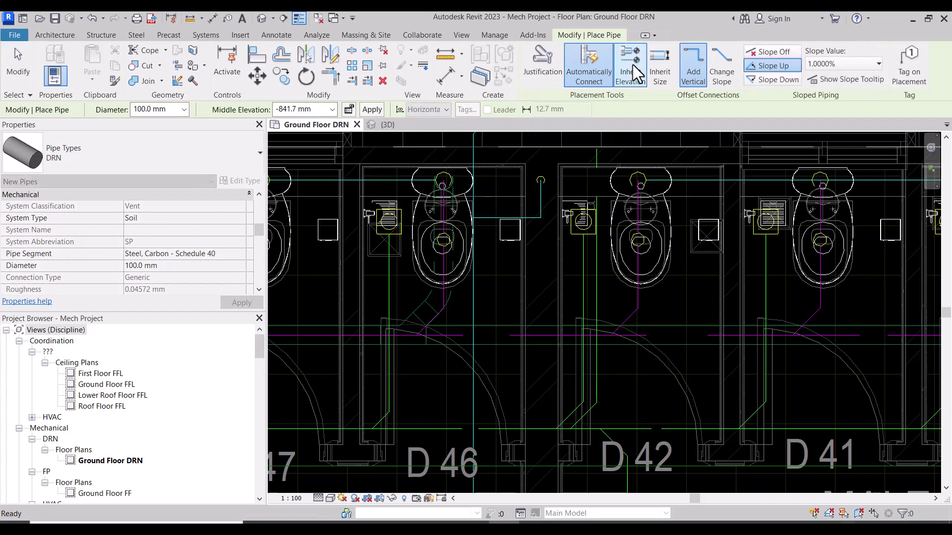
click(633, 64)
click(610, 336)
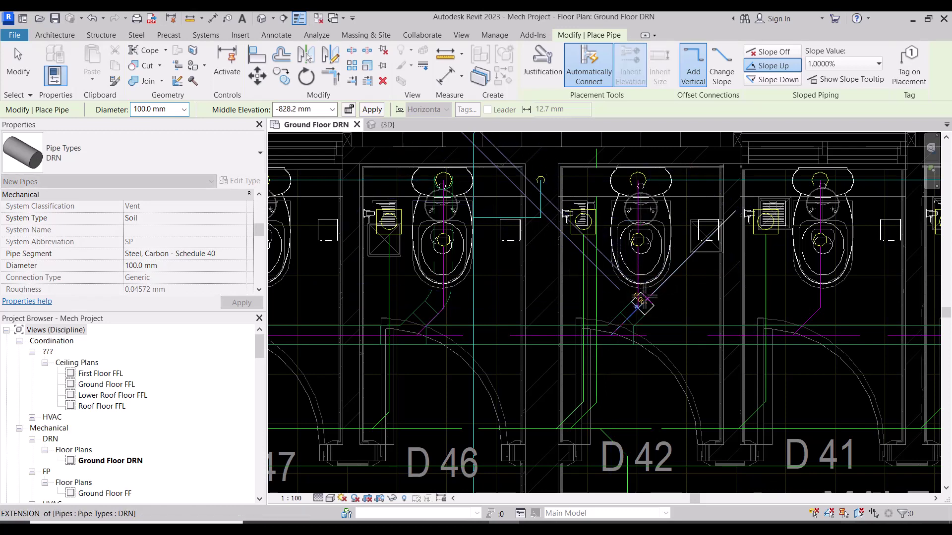
click(640, 302)
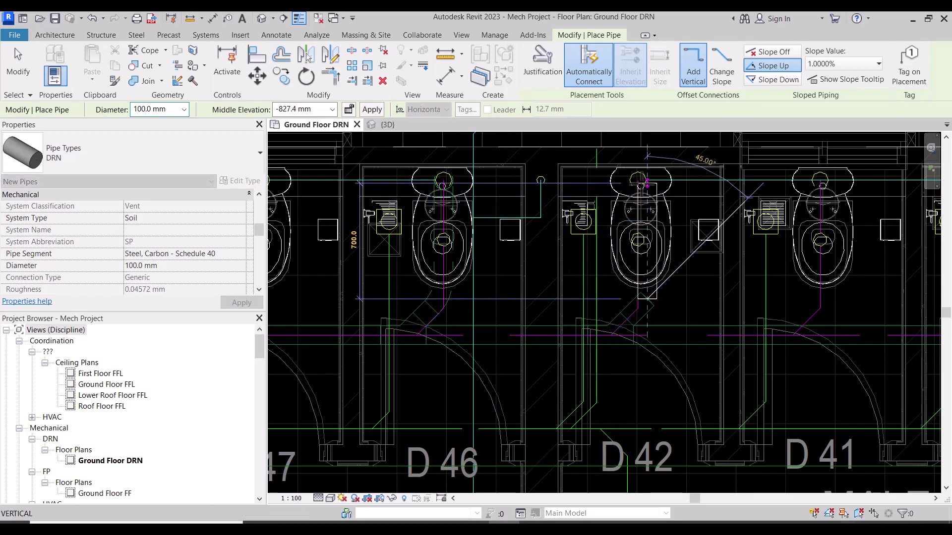
click(646, 183)
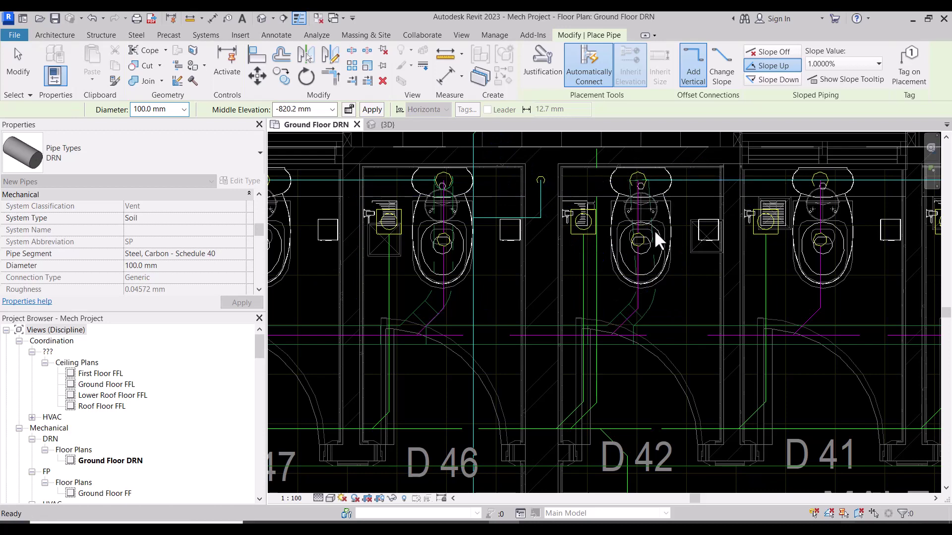
key(Escape)
scroll(650, 185, up, 2)
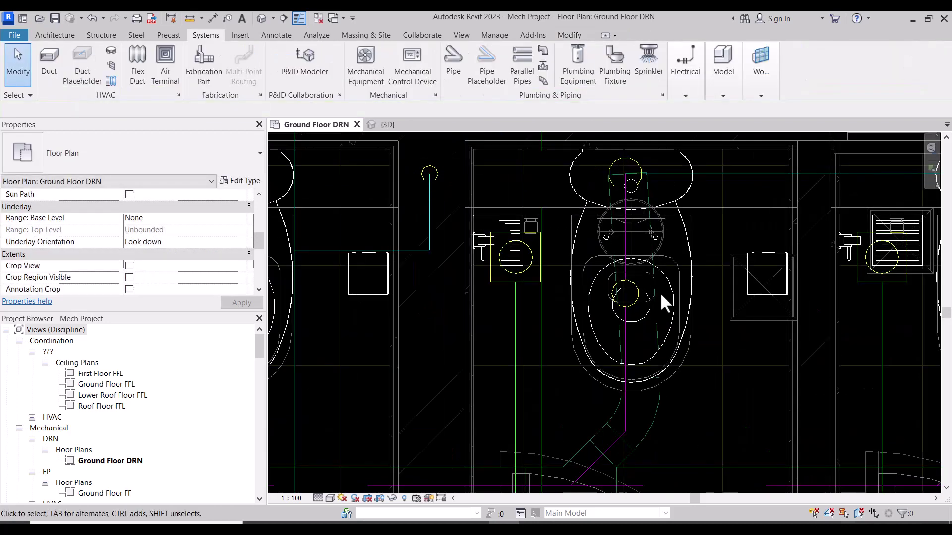
Start a pipe at the D 42 toilet connector and set its middle elevation to 100 mm
scroll(660, 293, down, 3)
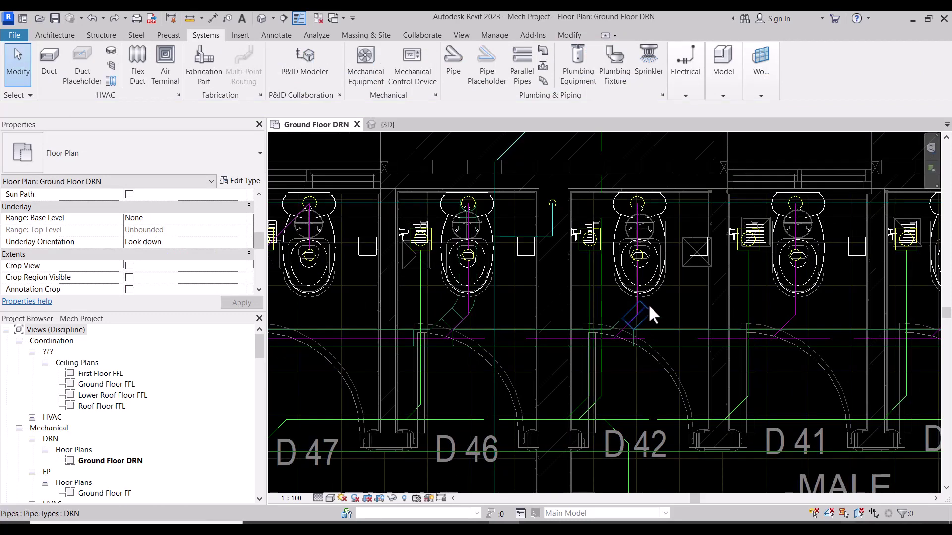
click(644, 306)
right_click(644, 308)
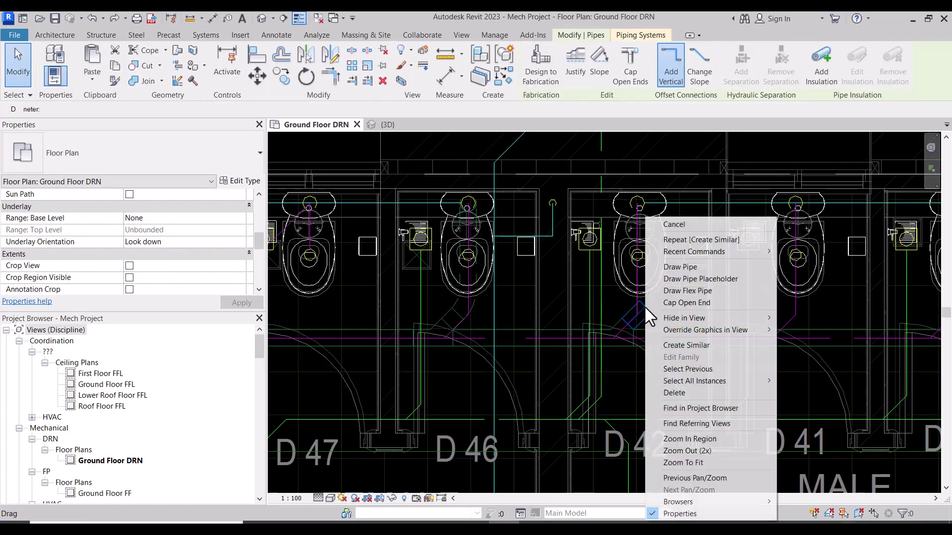
click(662, 267)
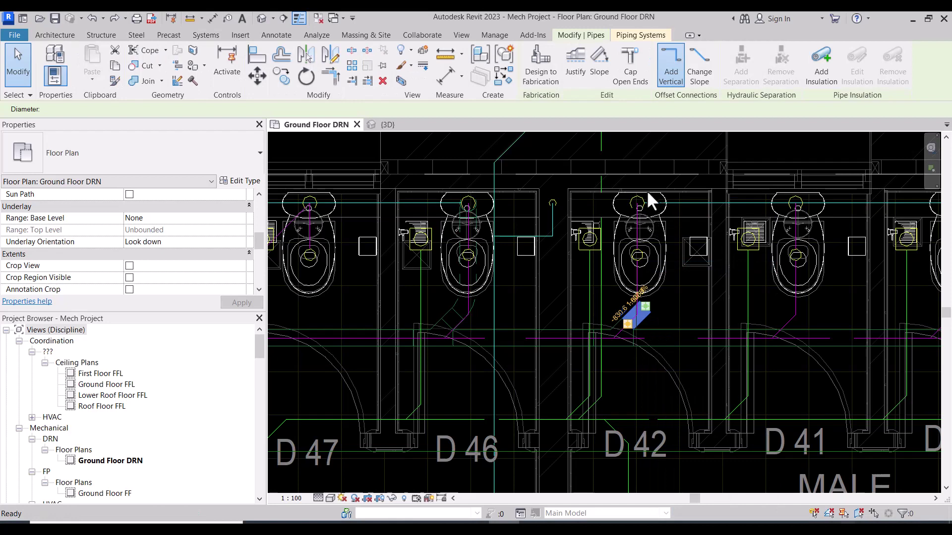
scroll(648, 193, up, 3)
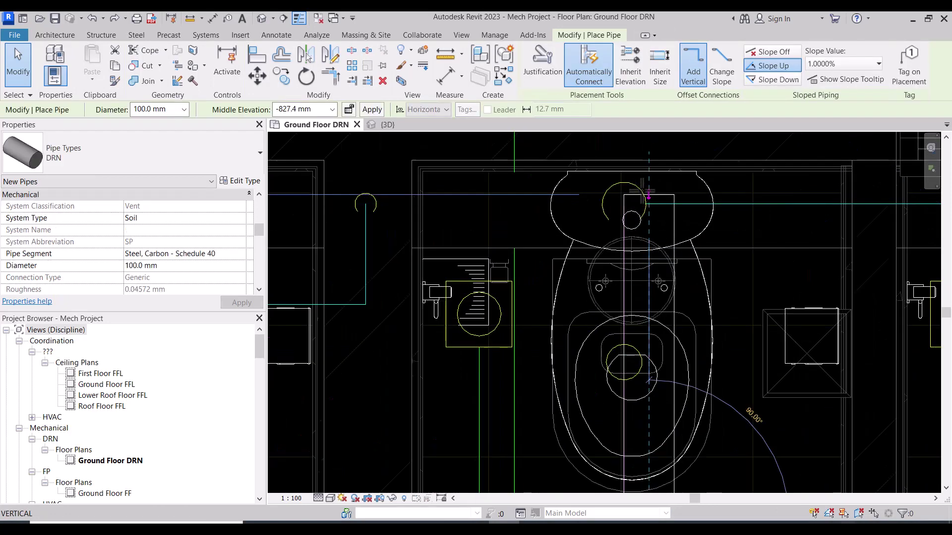
click(648, 193)
scroll(644, 194, down, 2)
double_click(295, 108)
text(100)
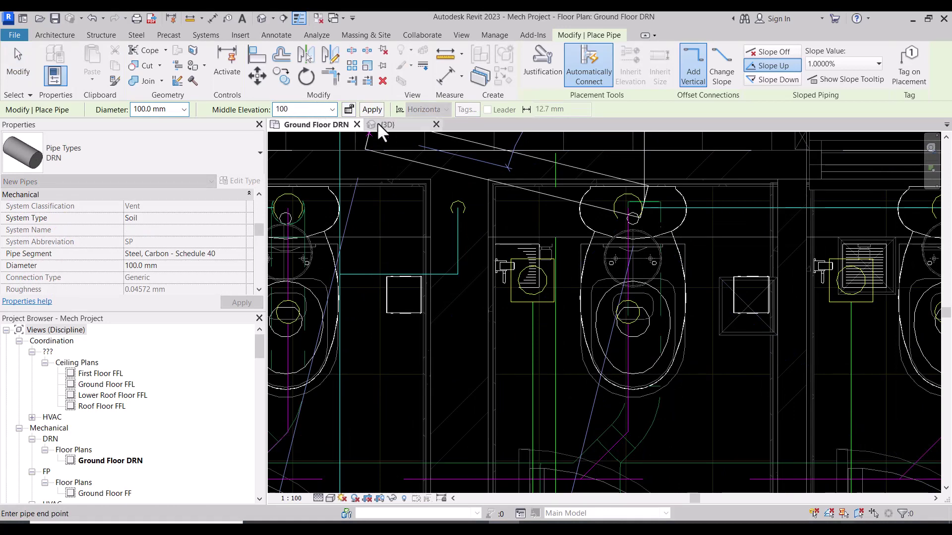
Stop placing pipes and bring the horizontal drain main back into view
key(Escape)
key(Escape)
scroll(572, 278, down, 3)
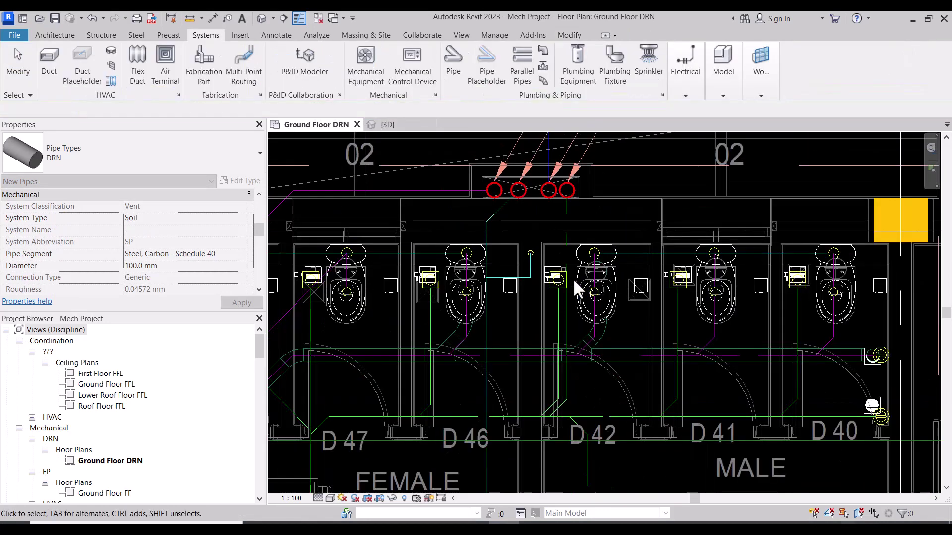
scroll(737, 332, up, 2)
middle_drag(738, 333, 578, 362)
scroll(566, 369, up, 1)
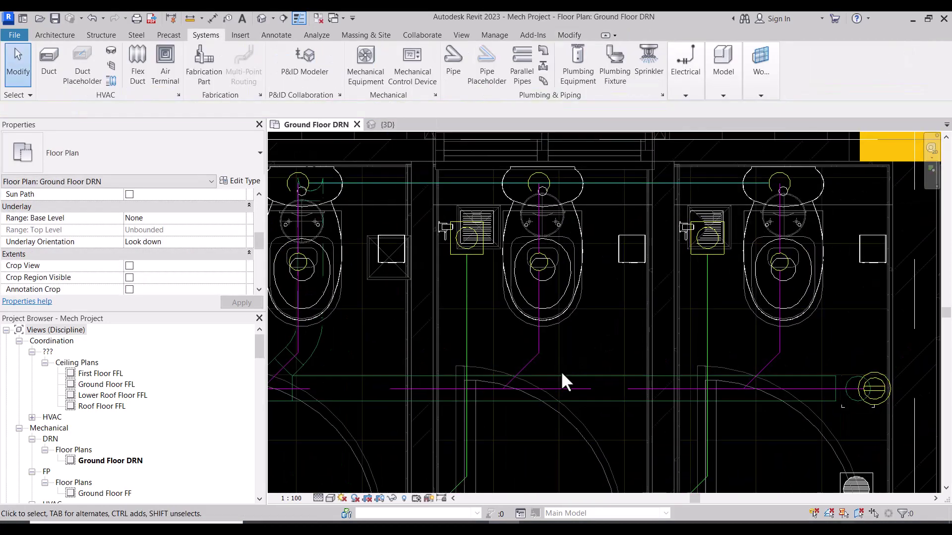
Create a 45° branch from the horizontal main up to the next WC, ending at 100 mm
click(423, 190)
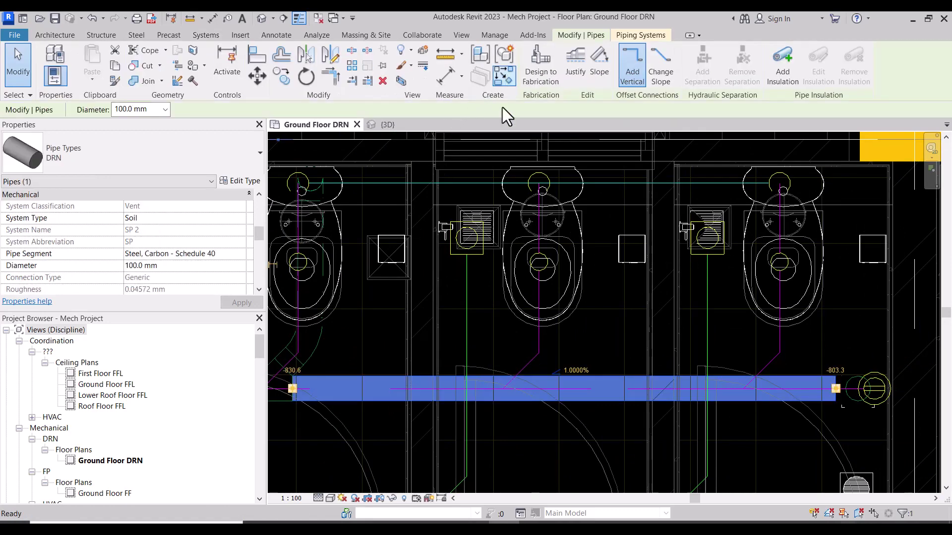
key(c)
key(s)
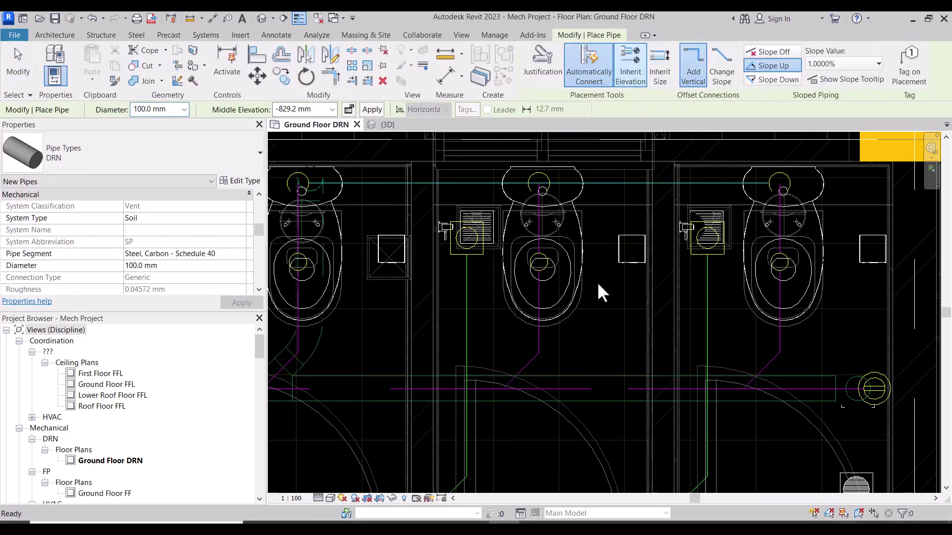
click(539, 333)
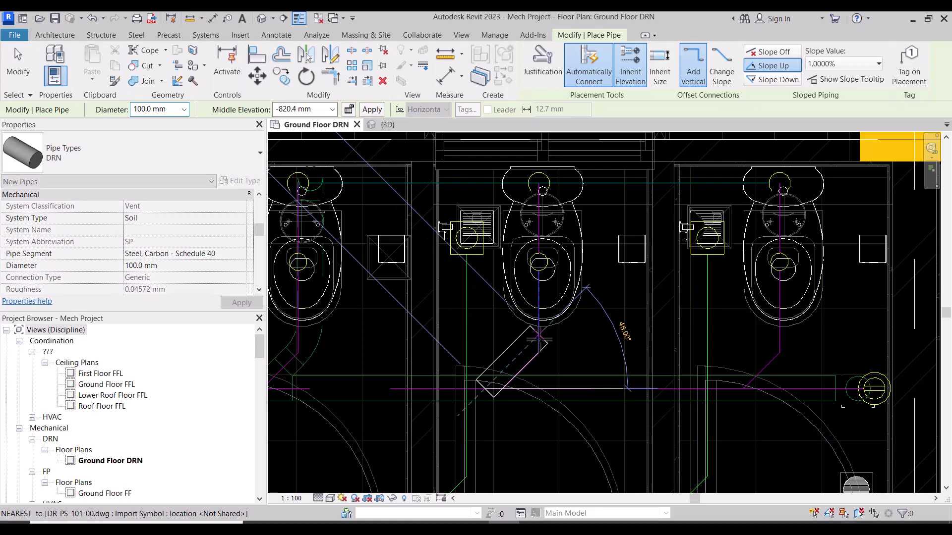
scroll(539, 185, up, 2)
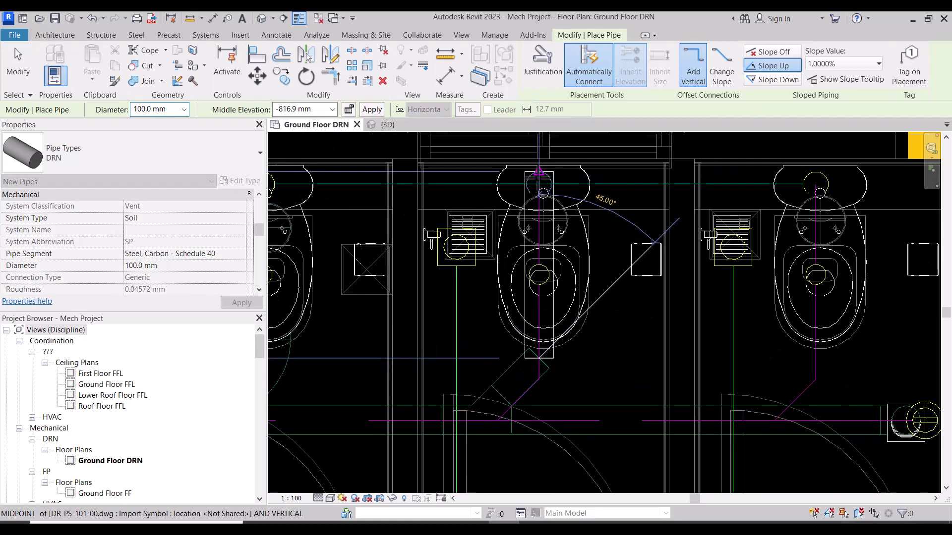
scroll(540, 183, up, 2)
scroll(528, 255, down, 2)
text(100)
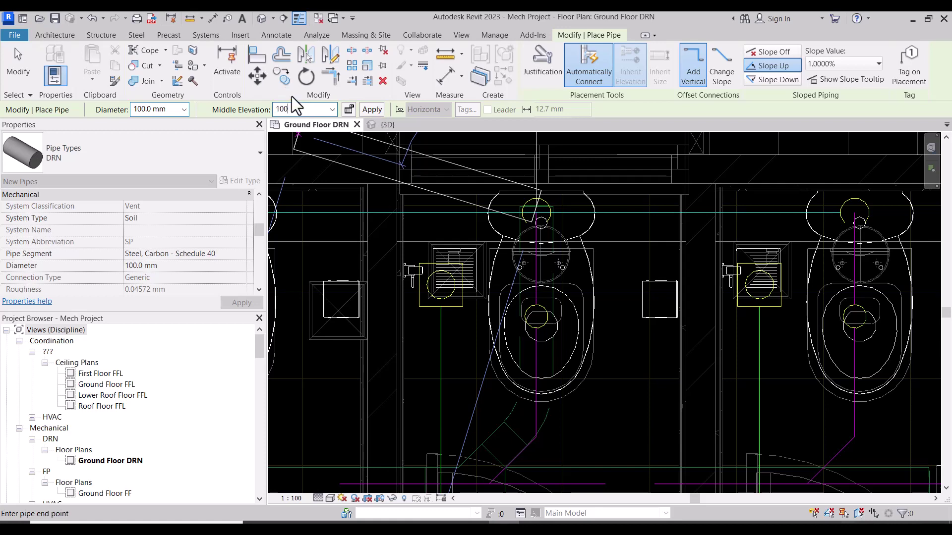
key(Return)
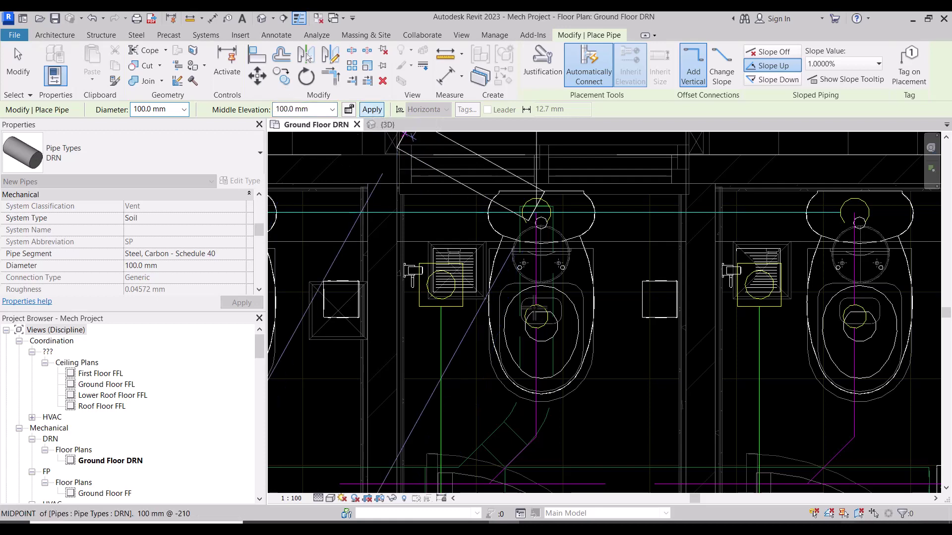
key(Escape)
scroll(408, 134, down, 3)
scroll(606, 340, up, 2)
middle_drag(606, 340, 601, 129)
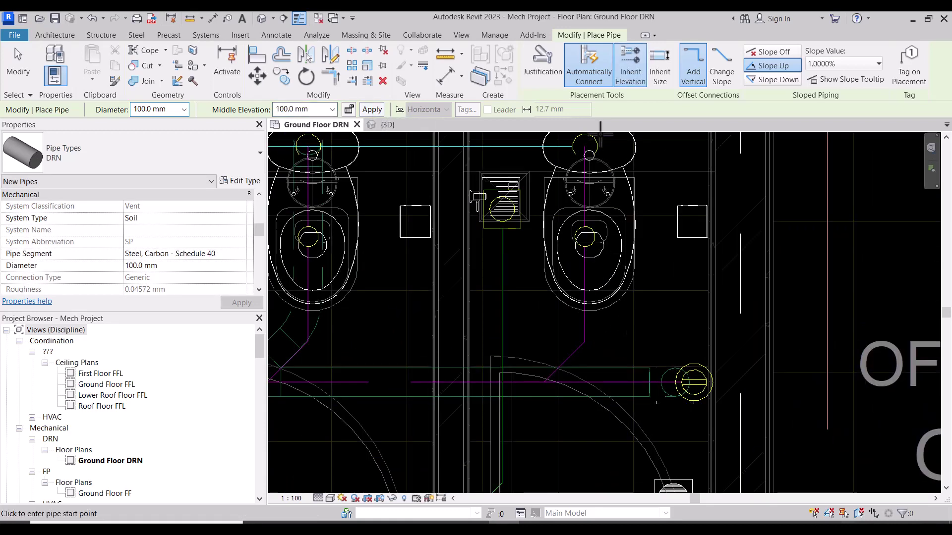
key(Escape)
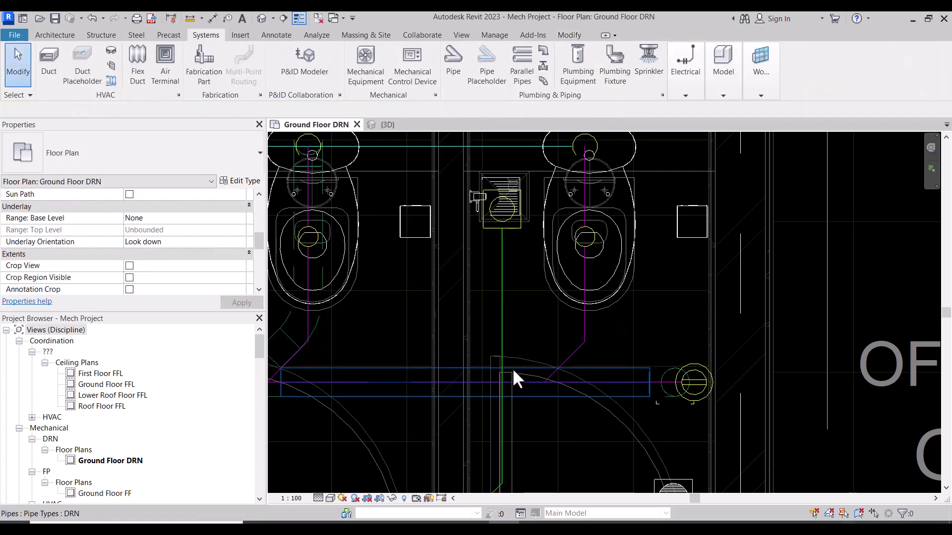
text(D)
Draw a 45° branch from the main up to the neighbouring WC outlet, ending at 100 mm
click(554, 164)
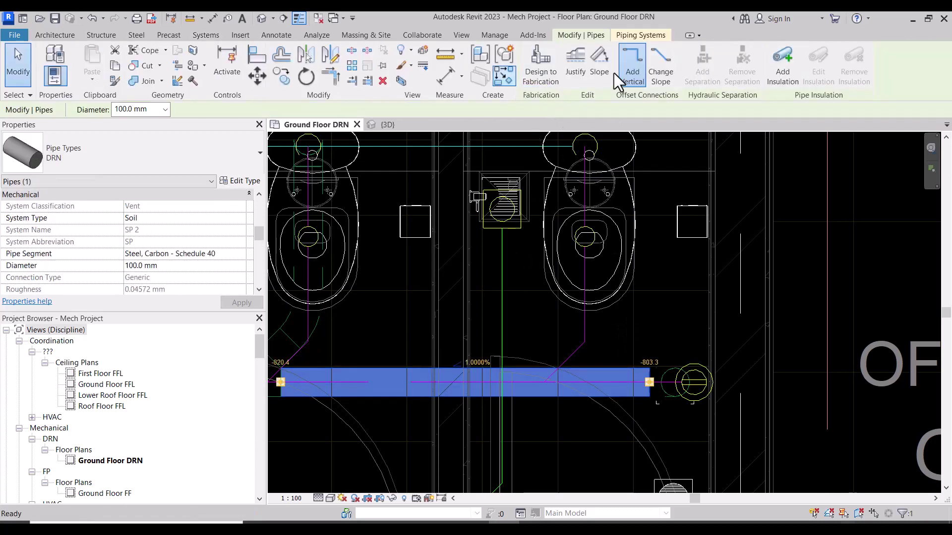
key(c)
key(s)
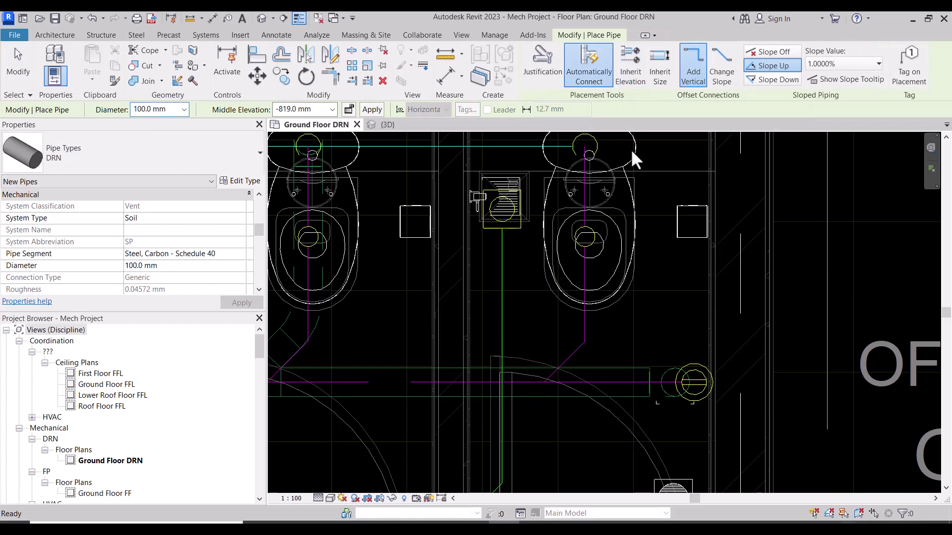
click(531, 396)
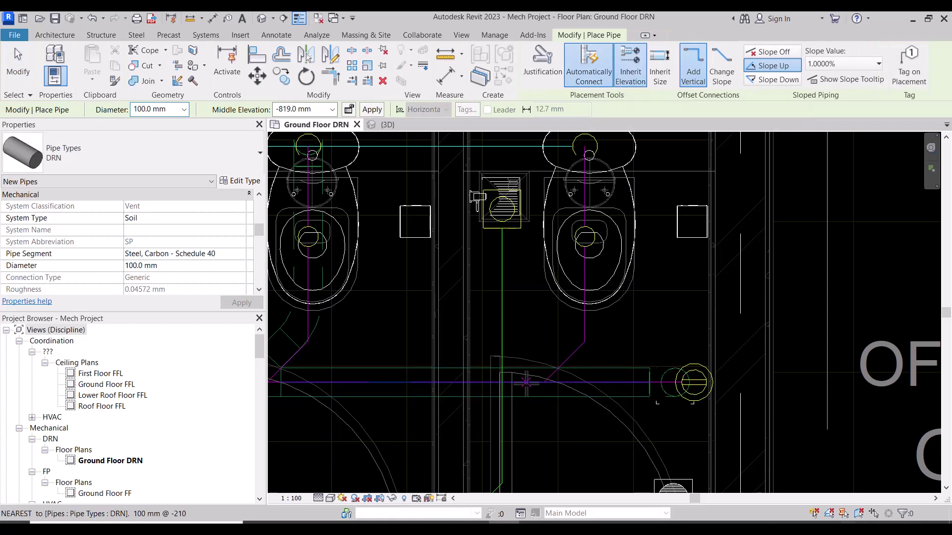
click(584, 323)
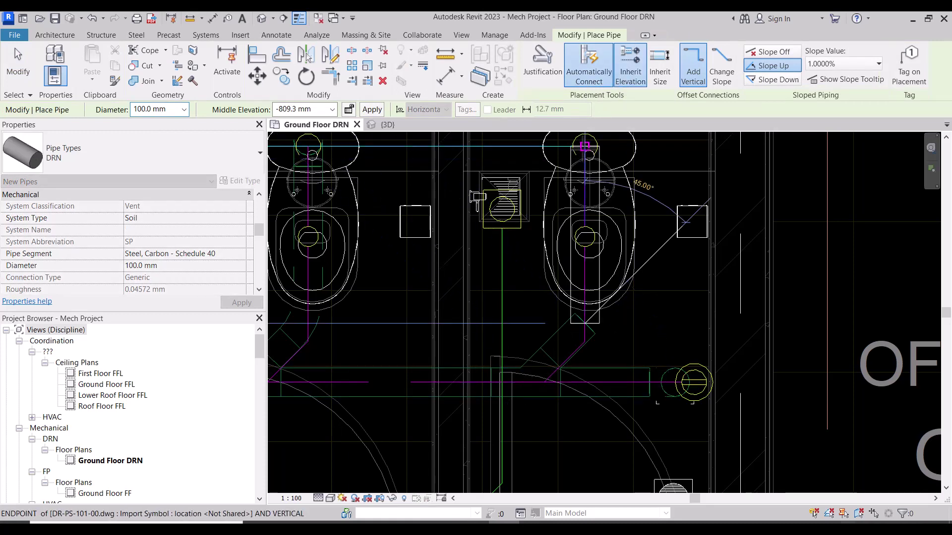
click(585, 146)
text(100)
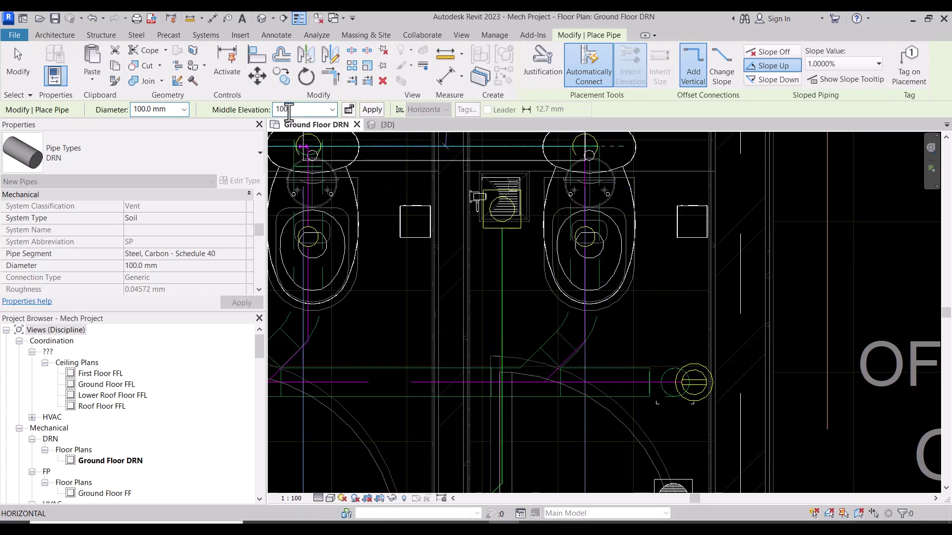
key(Return)
click(373, 109)
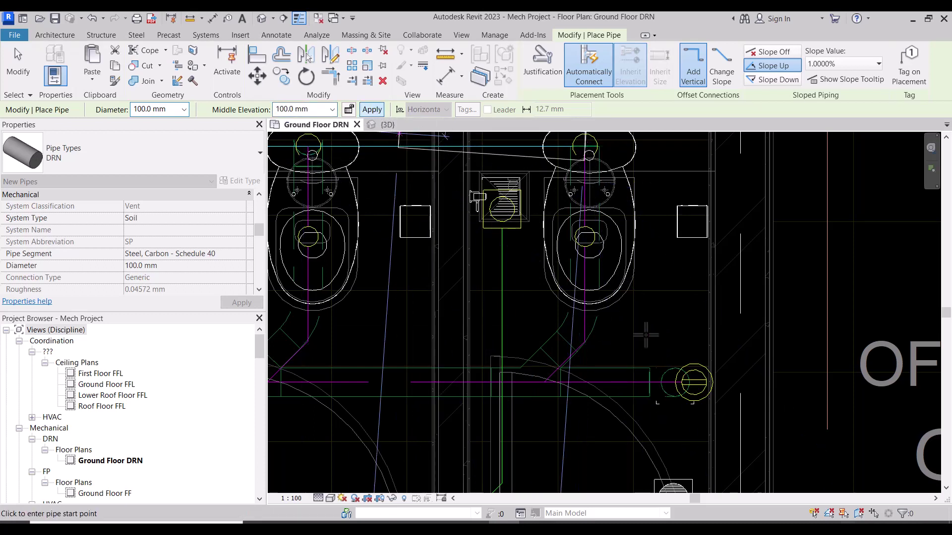
key(Escape)
key(Escape)
scroll(655, 295, down, 5)
scroll(652, 294, down, 2)
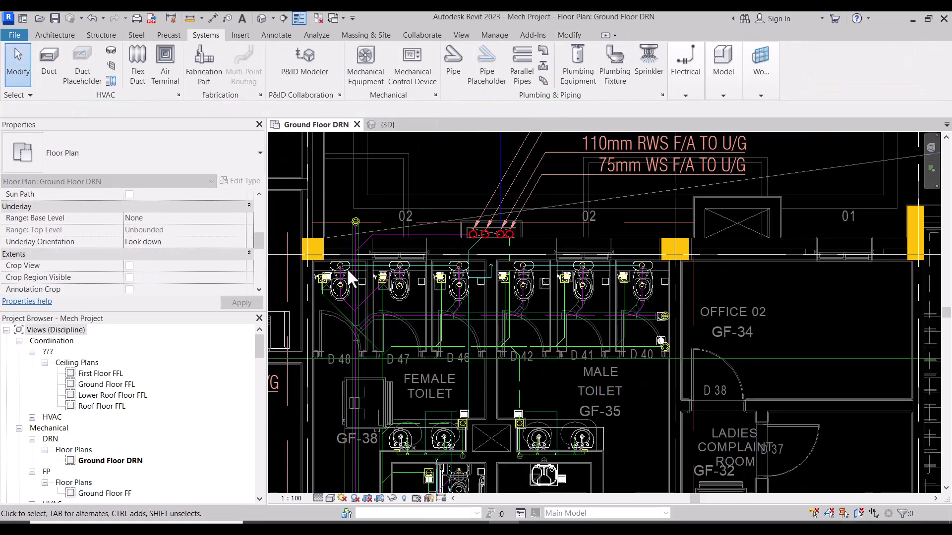
mouse_move(332, 201)
mouse_down()
mouse_move(611, 370)
mouse_move(662, 354)
mouse_up()
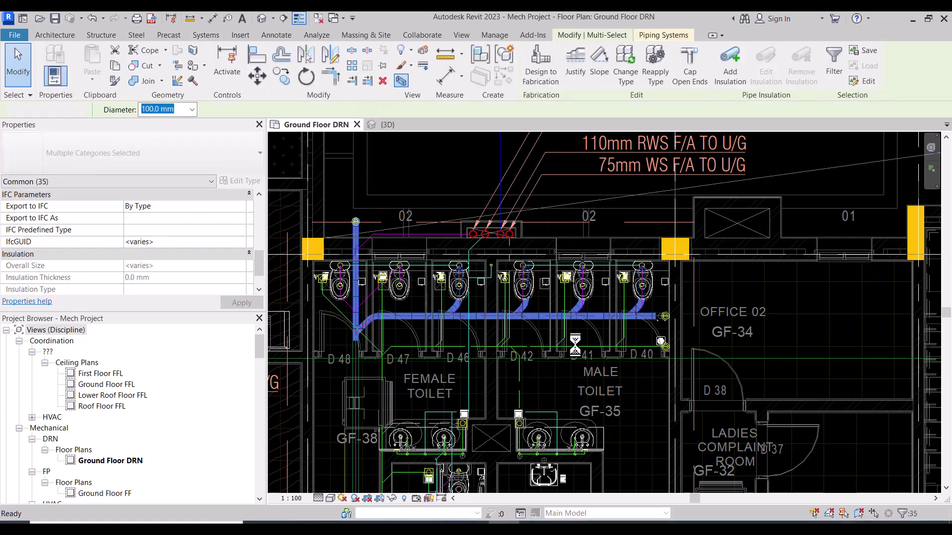
key(ctrl+Tab)
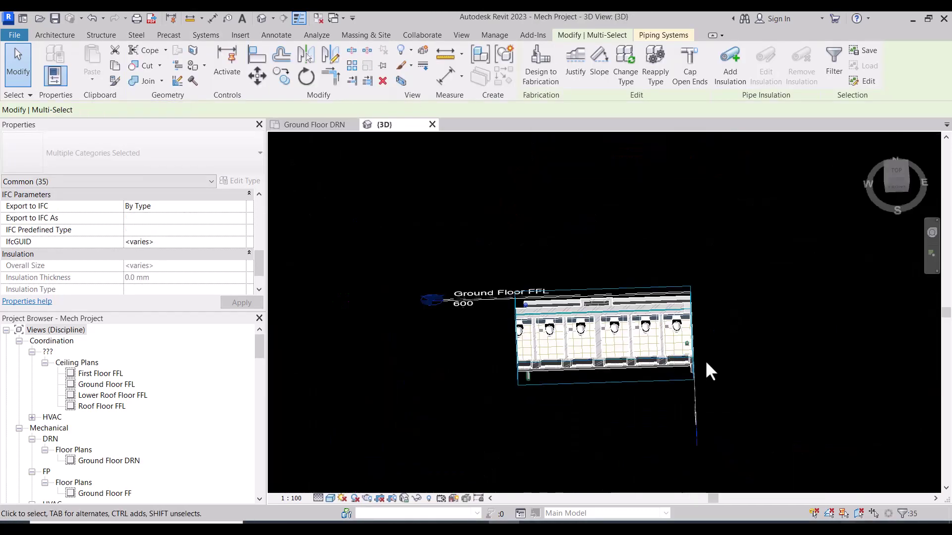
mouse_move(589, 419)
shift+middle_down()
mouse_move(781, 200)
mouse_move(549, 308)
shift+middle_up()
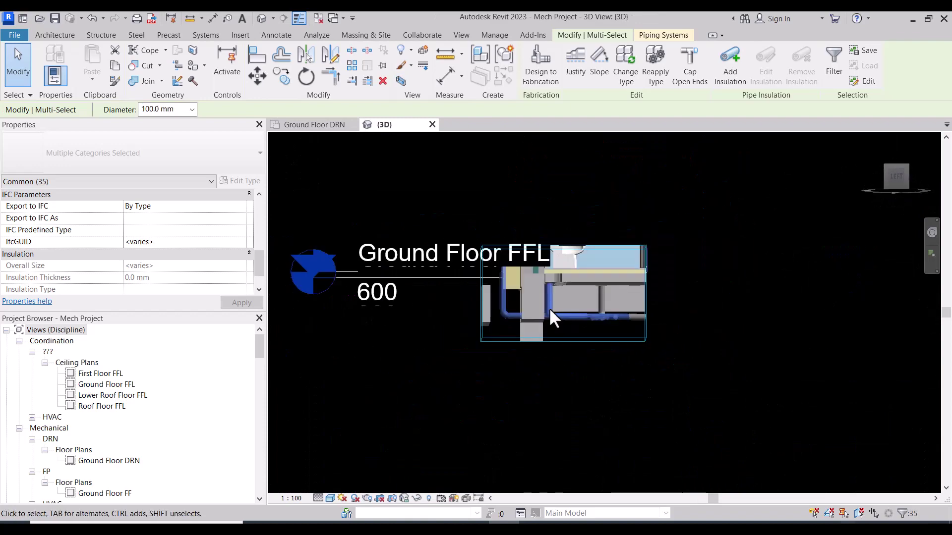
scroll(590, 376, up, 5)
mouse_move(590, 376)
shift+middle_down()
mouse_move(506, 336)
mouse_move(476, 382)
mouse_move(516, 395)
mouse_move(593, 395)
mouse_move(610, 406)
mouse_move(588, 442)
mouse_move(514, 463)
mouse_move(485, 329)
mouse_move(446, 323)
shift+middle_up()
scroll(496, 338, down, 5)
scroll(351, 320, up, 5)
scroll(351, 319, up, 3)
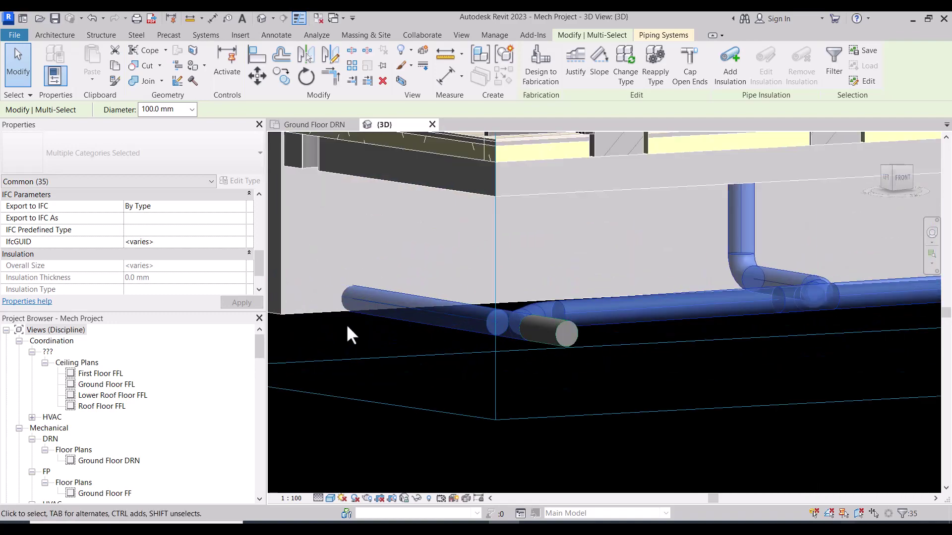
scroll(469, 275, down, 5)
mouse_move(469, 275)
shift+middle_down()
mouse_move(476, 361)
mouse_move(520, 361)
mouse_move(518, 350)
shift+middle_up()
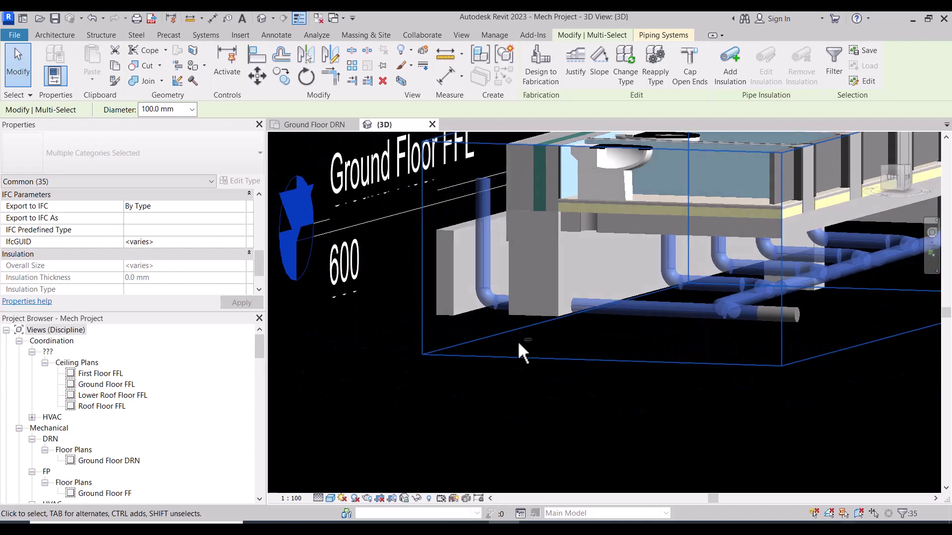
scroll(468, 273, down, 5)
mouse_move(467, 273)
shift+middle_down()
mouse_move(567, 378)
mouse_move(622, 346)
mouse_move(579, 361)
mouse_move(432, 367)
mouse_move(570, 307)
shift+middle_up()
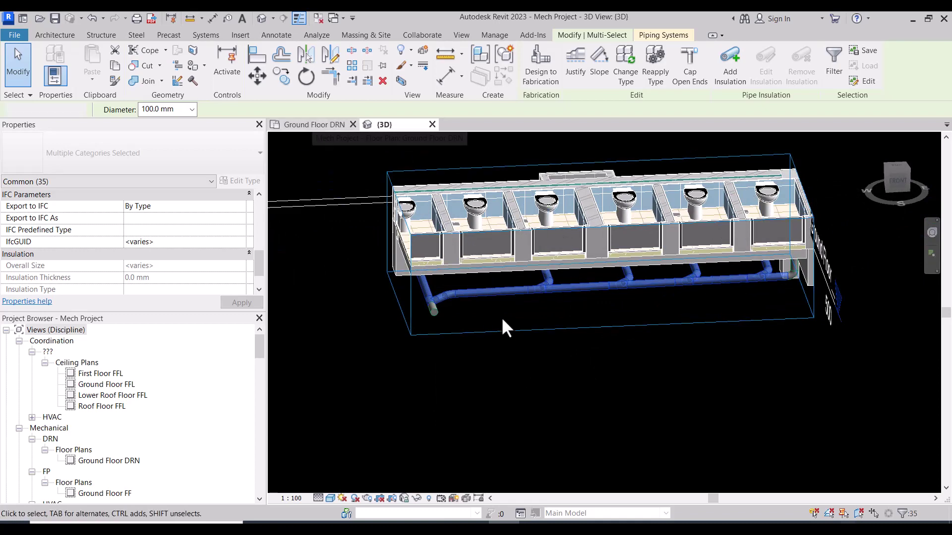
click(314, 124)
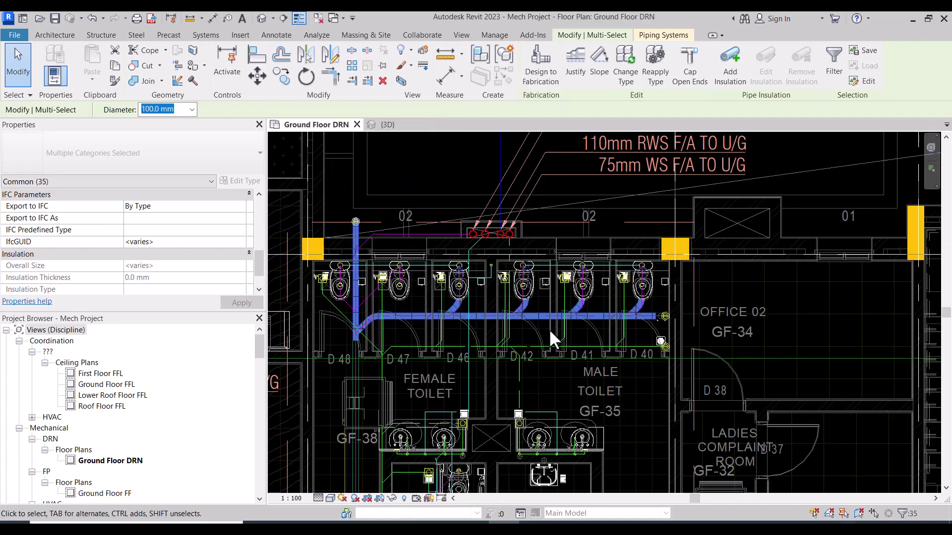
Select the vertical drain beside the end toilet and start a matching pipe with Create Similar
key(Escape)
scroll(379, 286, up, 2)
scroll(378, 297, up, 3)
middle_drag(445, 317, 505, 336)
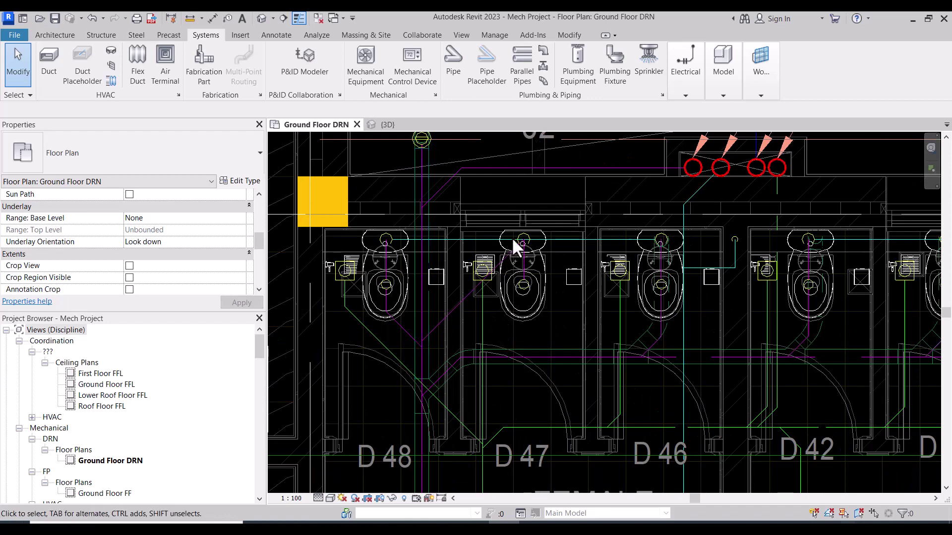
click(439, 176)
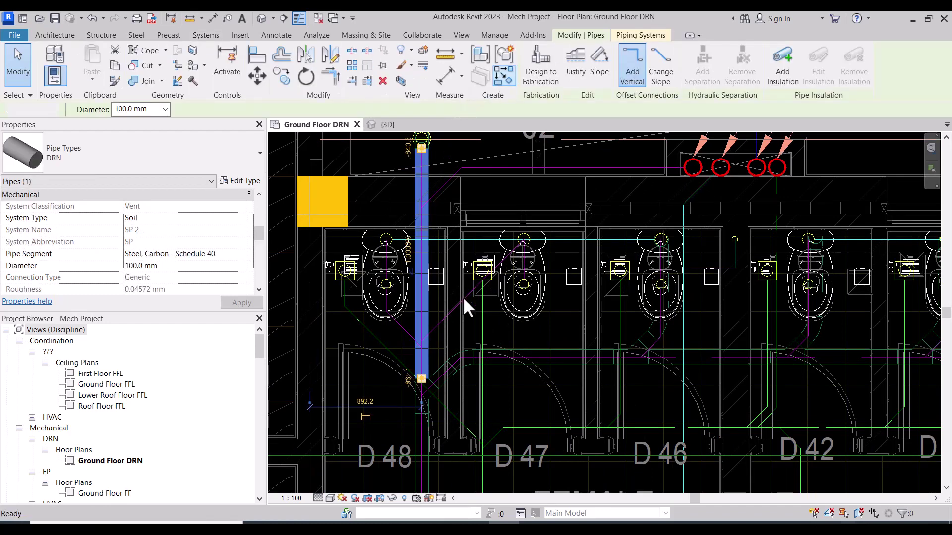
key(c)
key(s)
Draw a 45° branch from the vertical drain to the D 48 toilet outlet, ending at 100 mm elevation
scroll(422, 342, up, 2)
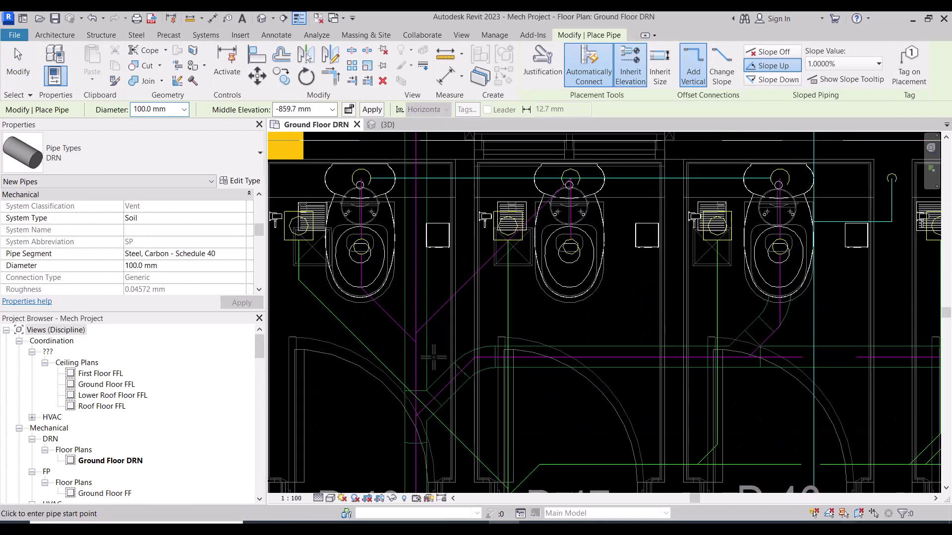
click(416, 335)
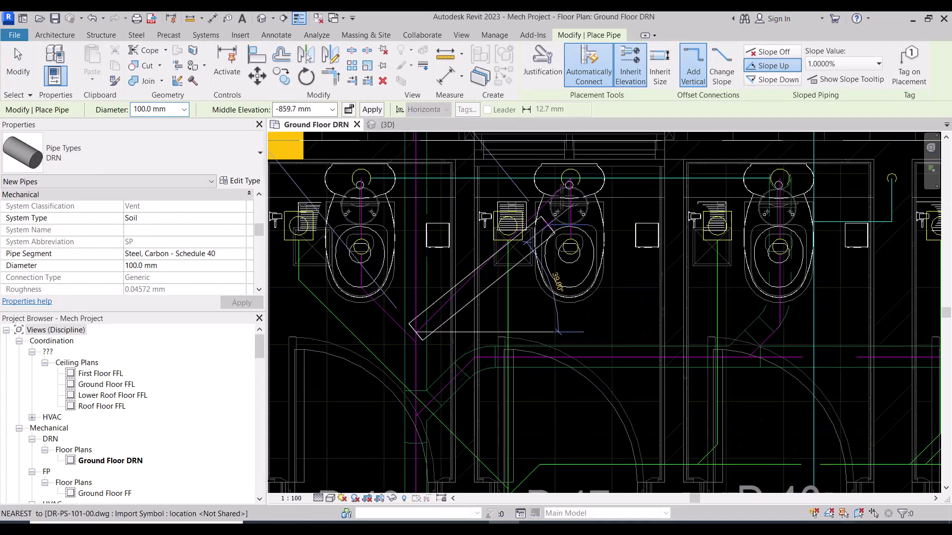
click(569, 181)
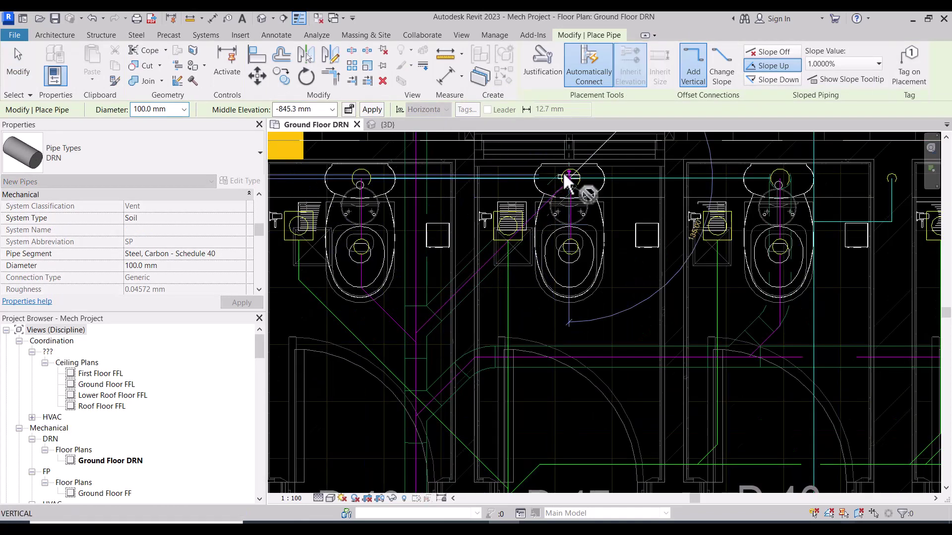
text(100)
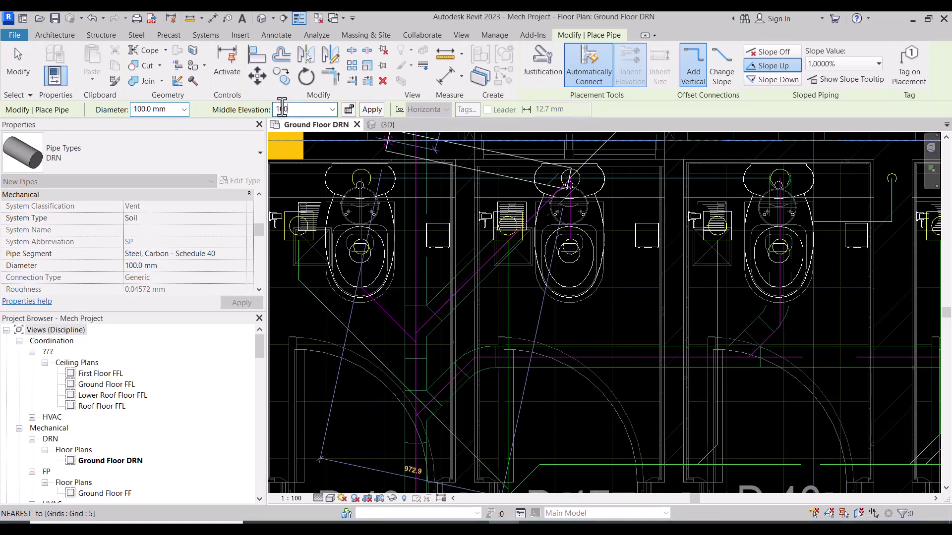
click(372, 108)
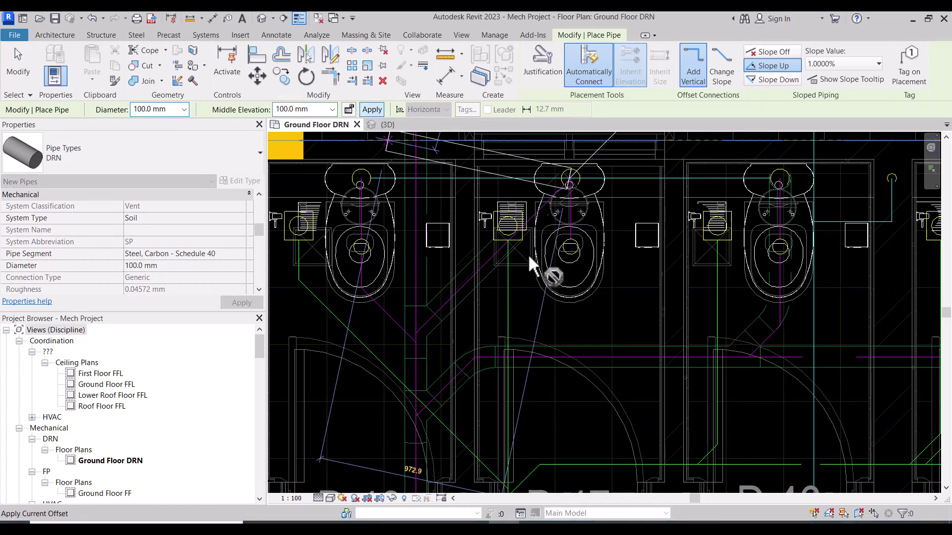
scroll(515, 298, down, 1)
Convert the drain tee below the first toilet into a cross fitting
key(Escape)
key(Escape)
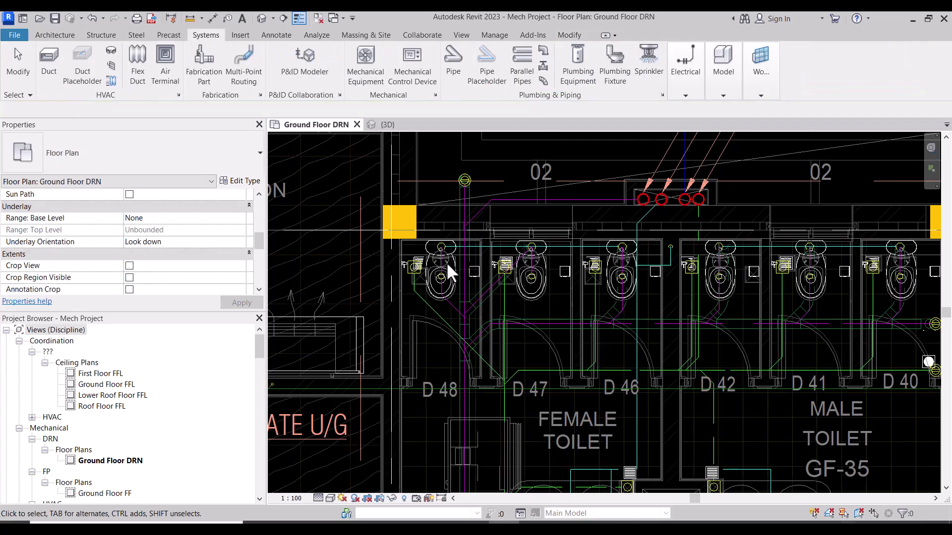
scroll(447, 262, up, 3)
scroll(466, 338, up, 2)
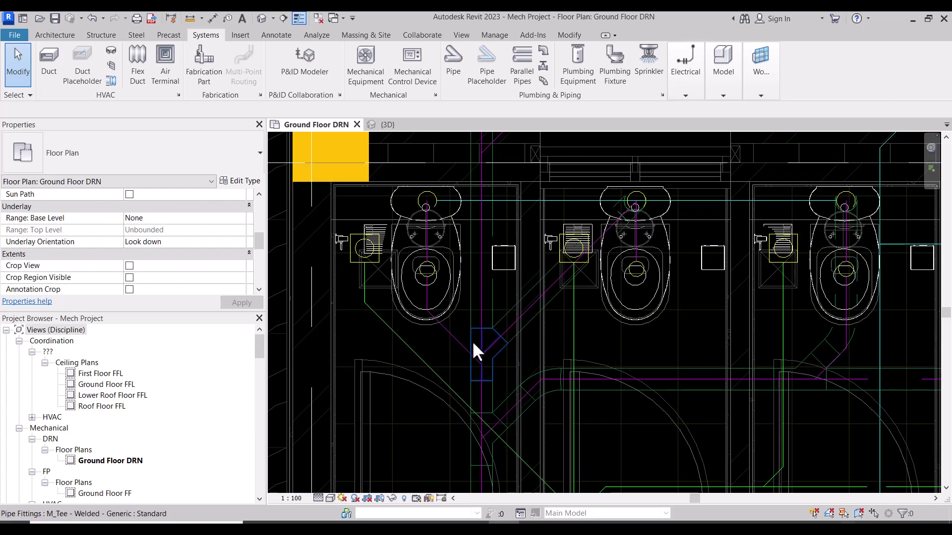
click(502, 372)
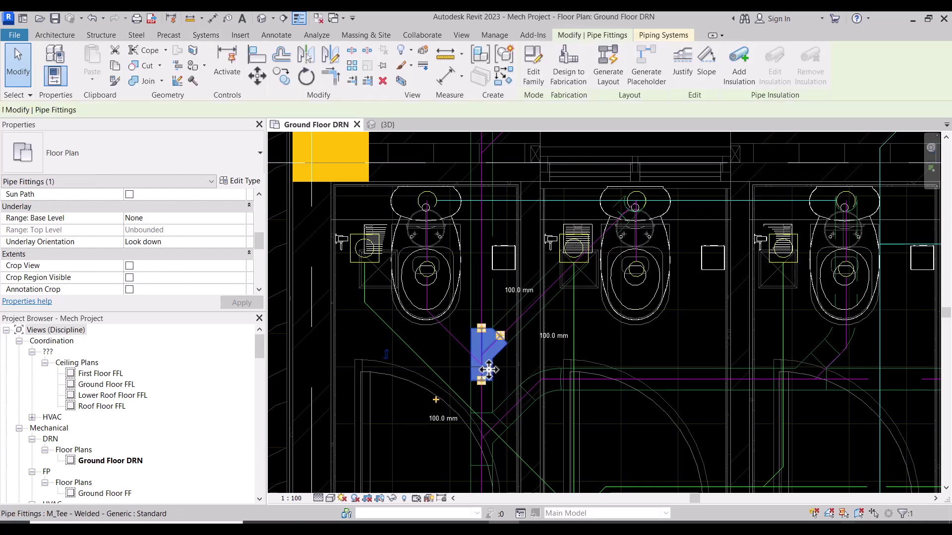
scroll(484, 369, up, 2)
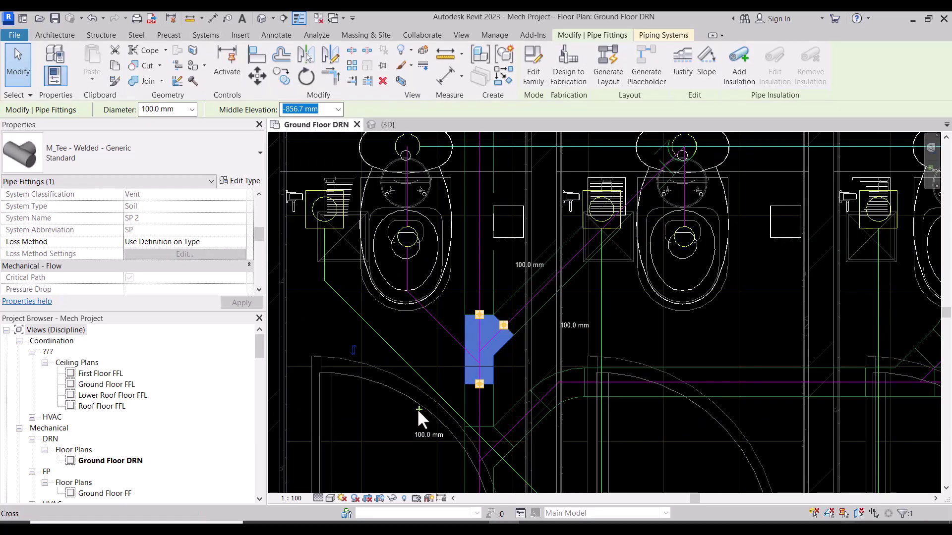
click(498, 318)
key(Escape)
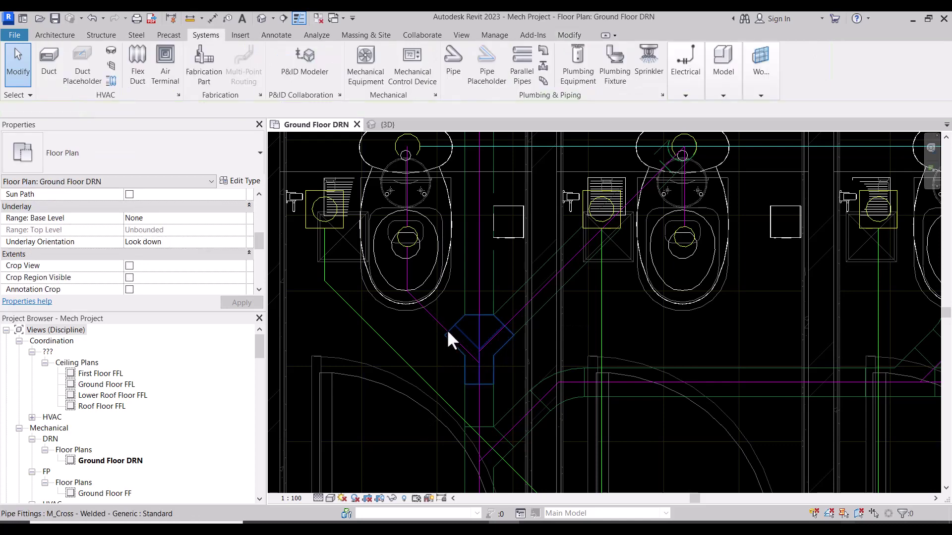
click(451, 323)
right_click(451, 323)
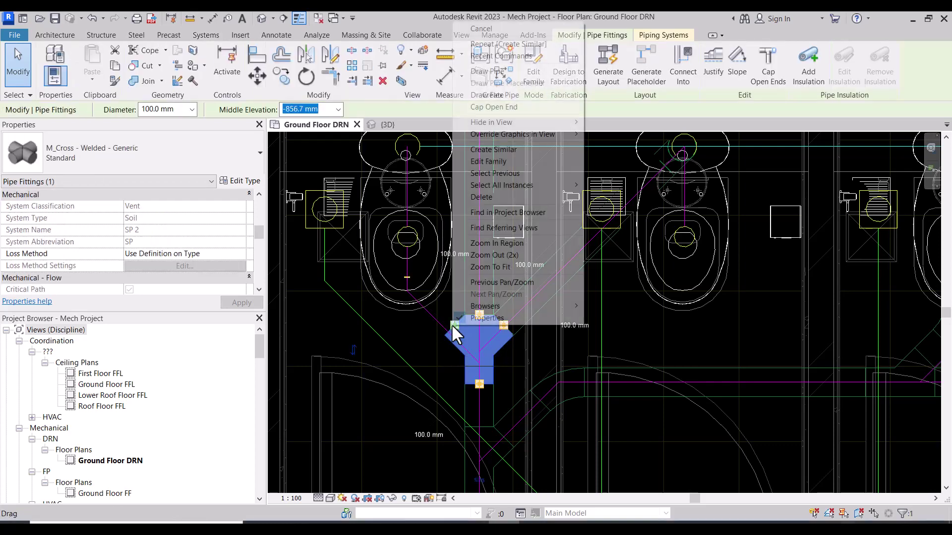
key(Escape)
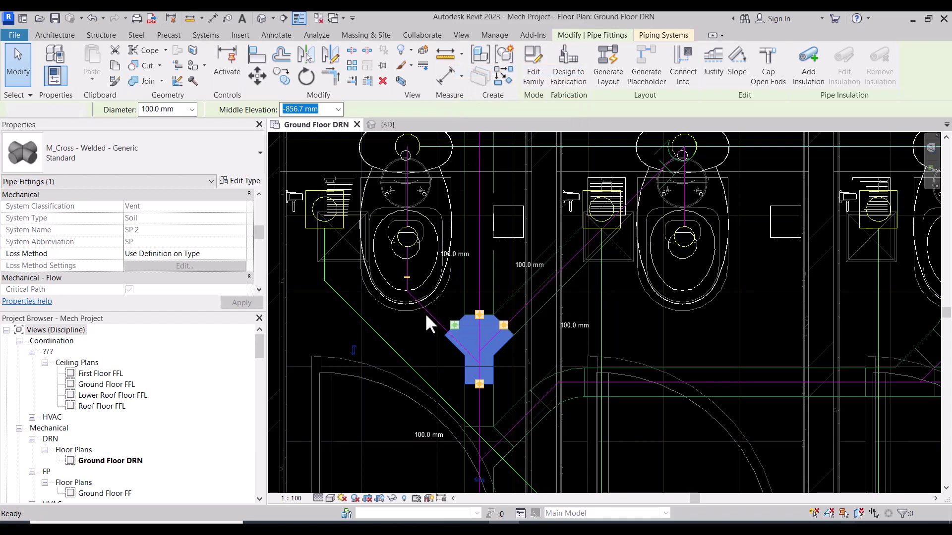
Draw a 45° branch pipe from the cross's open connector to the toilet, setting its middle elevation to 100 mm
key(p)
key(i)
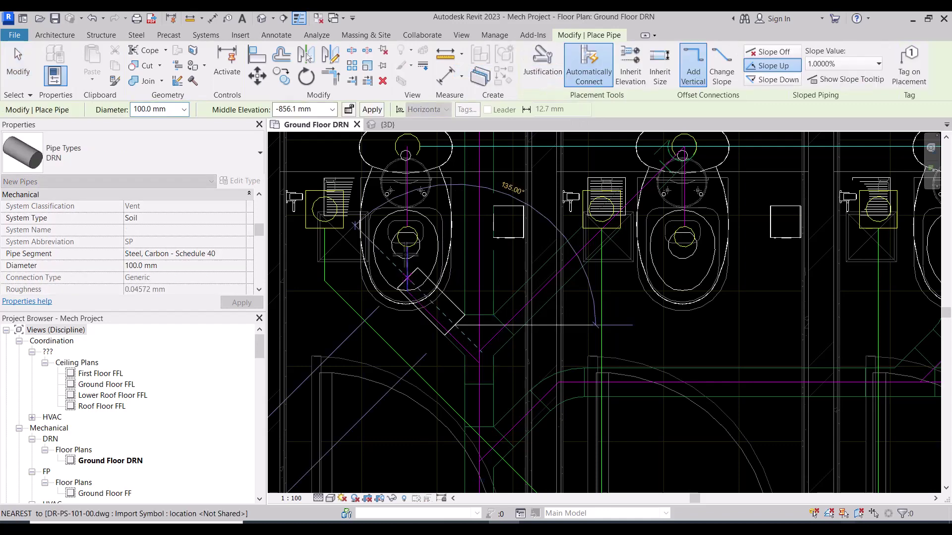
click(406, 147)
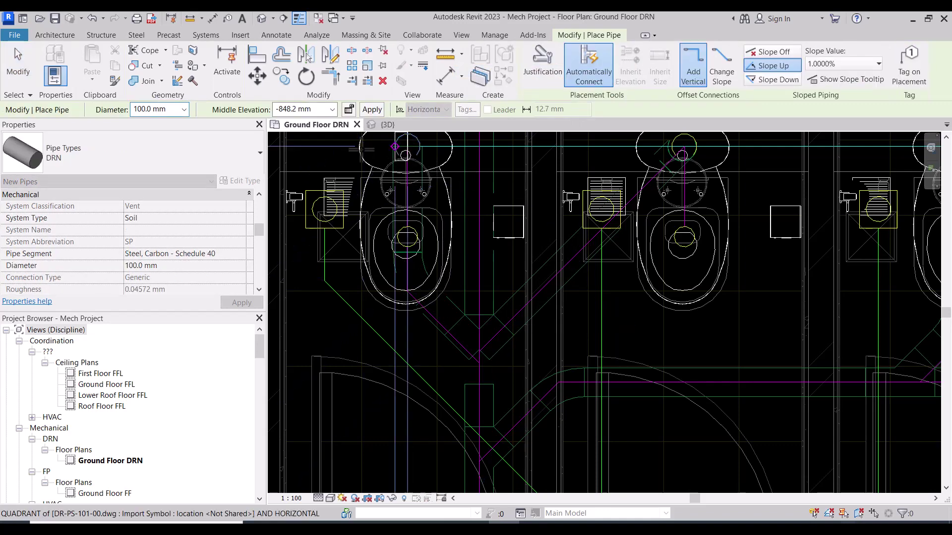
click(292, 109)
text(100.0)
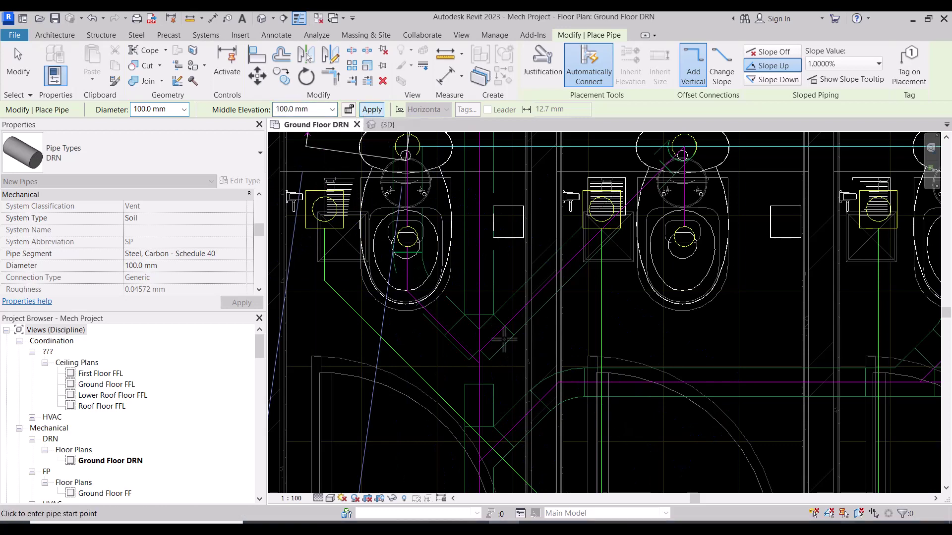
scroll(504, 340, down, 3)
scroll(504, 340, down, 3)
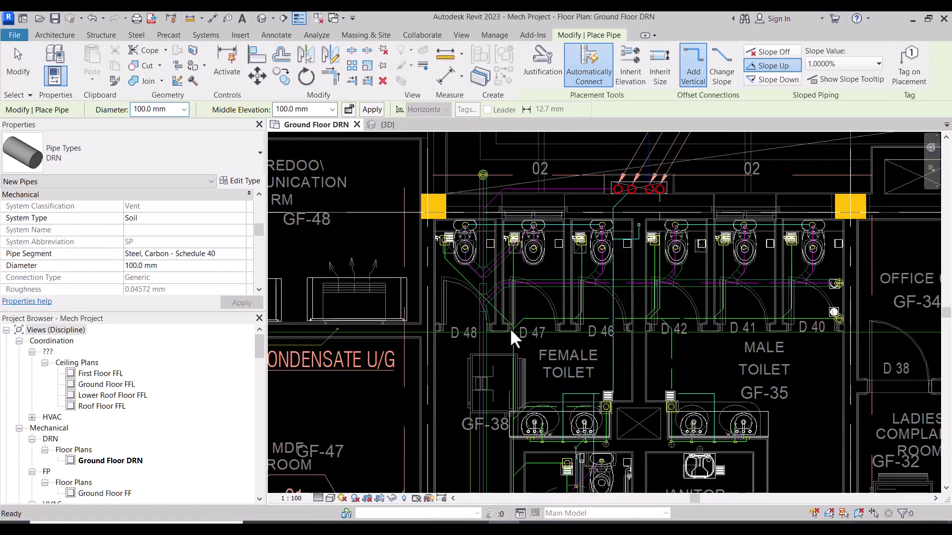
Bring the HC toilet GF-37 into view and start a Create Similar pipe from the vertical DRN main
key(Escape)
key(Escape)
scroll(518, 248, down, 3)
mouse_move(505, 321)
middle_down()
mouse_move(544, 276)
mouse_move(528, 319)
middle_up()
scroll(528, 321, up, 3)
scroll(528, 321, up, 2)
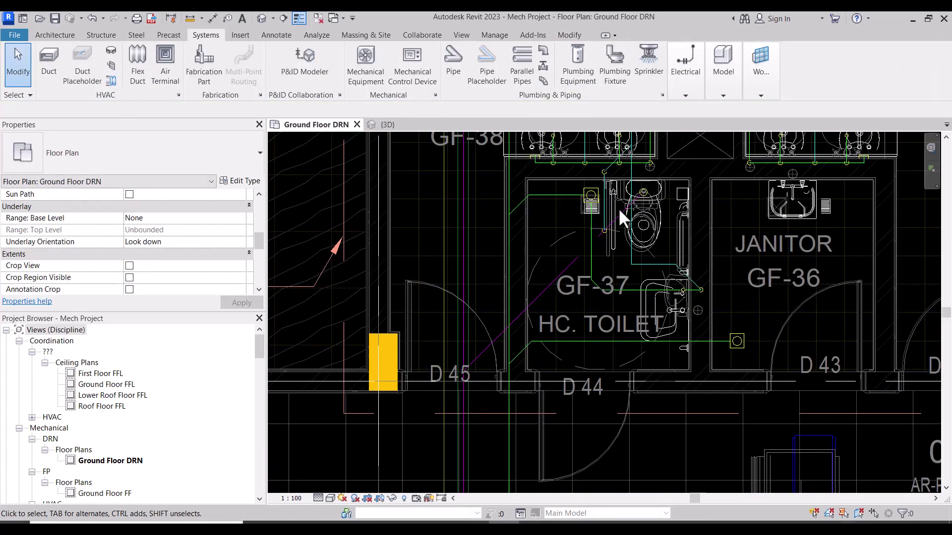
middle_drag(511, 322, 461, 367)
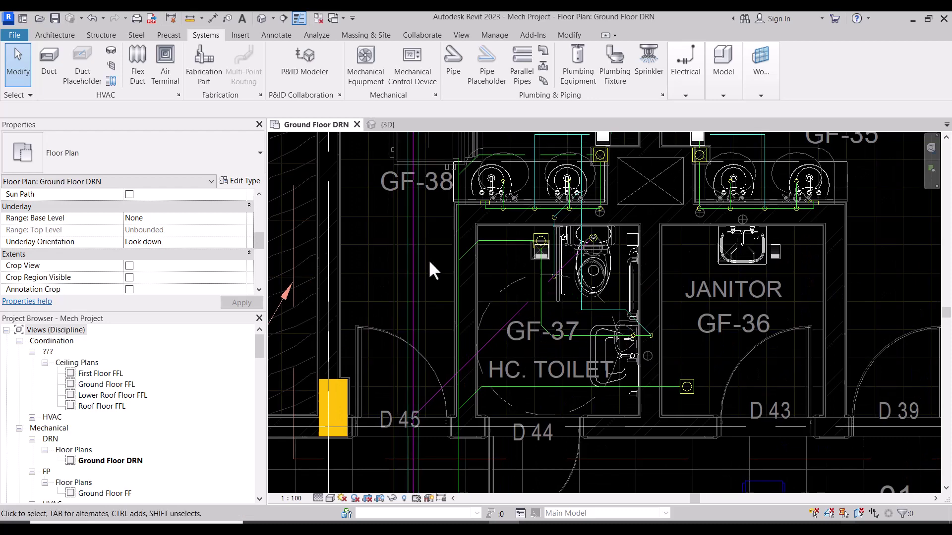
click(410, 137)
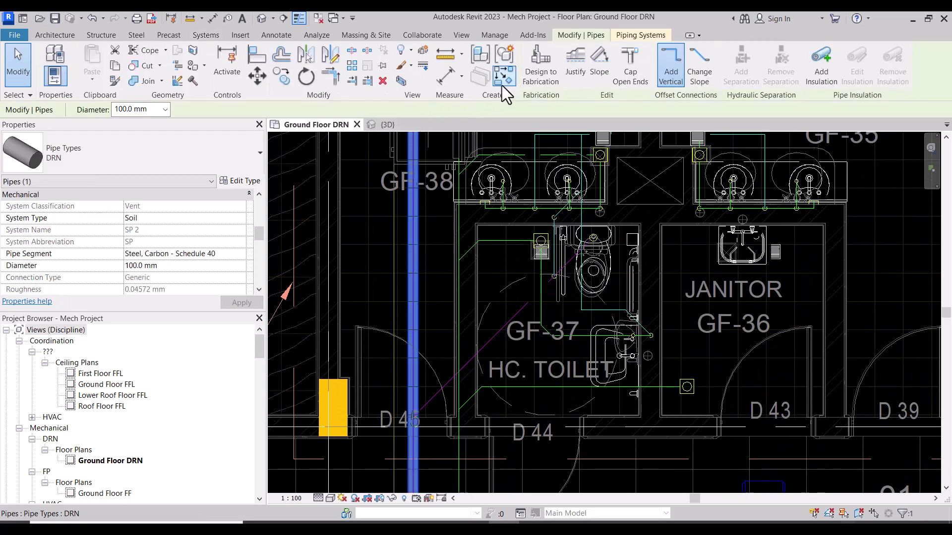
key(c)
key(s)
With Inherit Elevation on, draw a 45° branch from the main near D 45 to the HC toilet, ending at 100 mm
scroll(409, 414, up, 1)
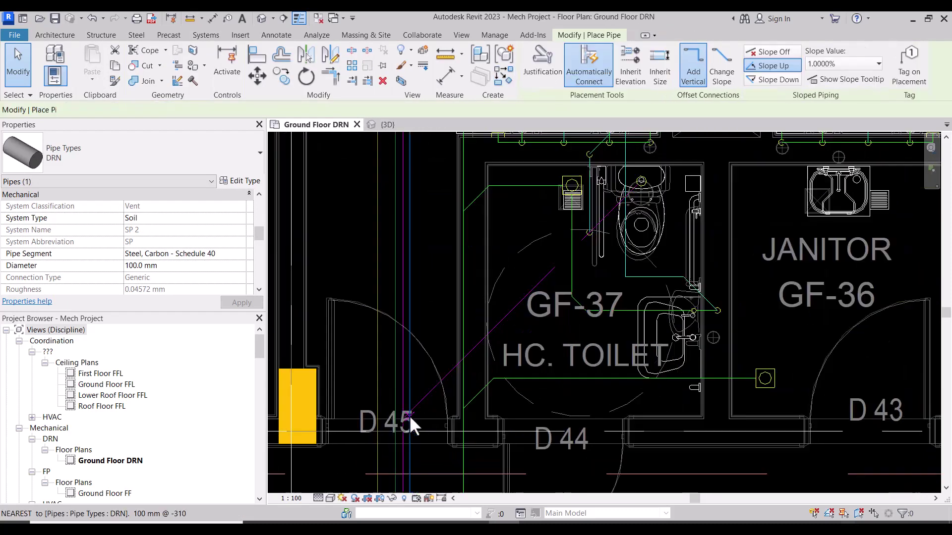
click(630, 65)
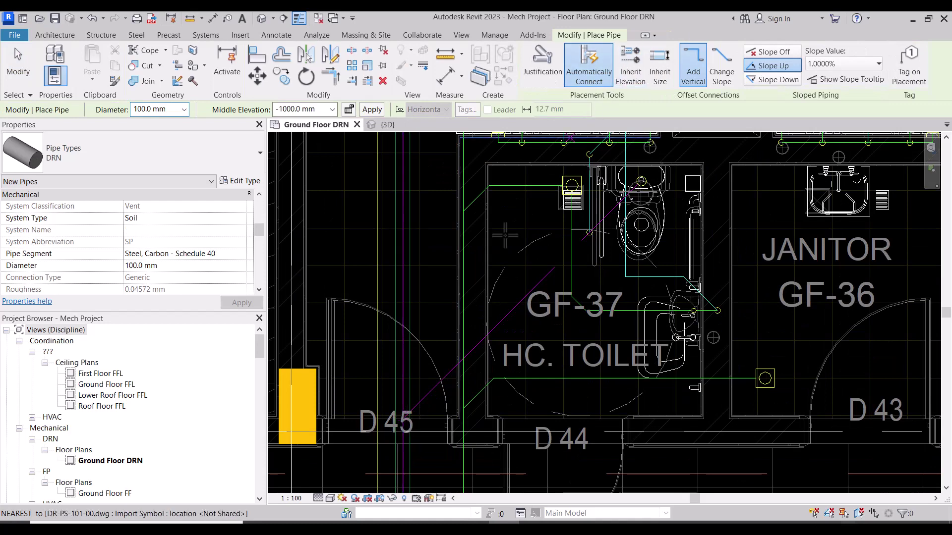
click(403, 415)
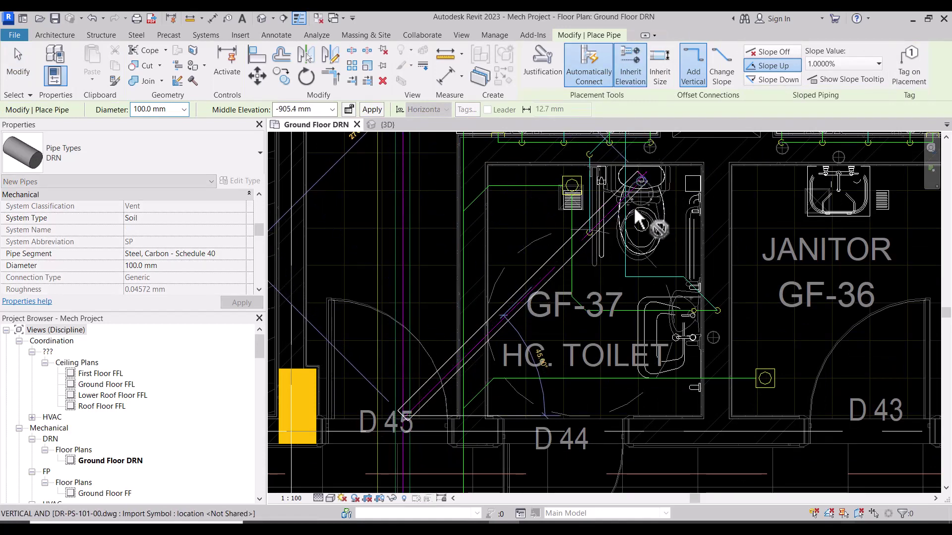
click(640, 179)
click(292, 110)
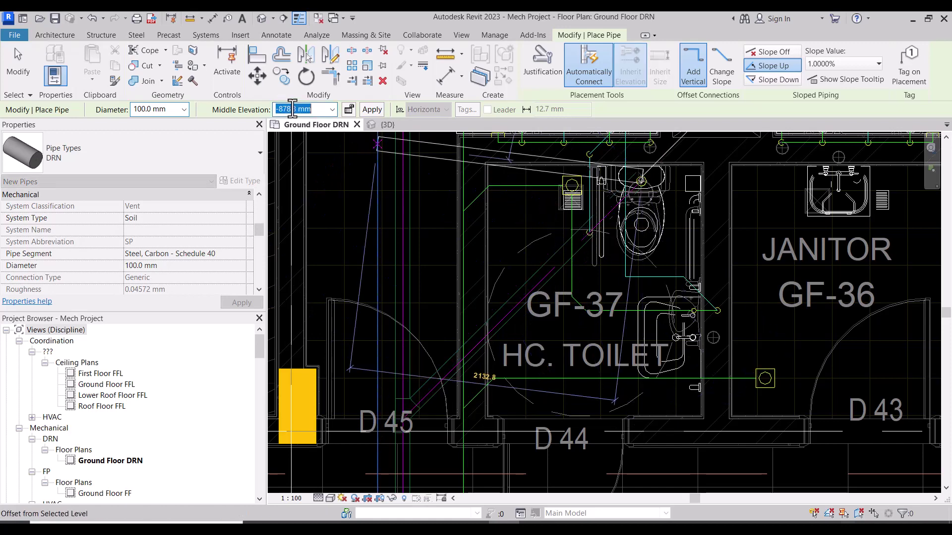
click(375, 113)
key(Escape)
scroll(572, 247, down, 3)
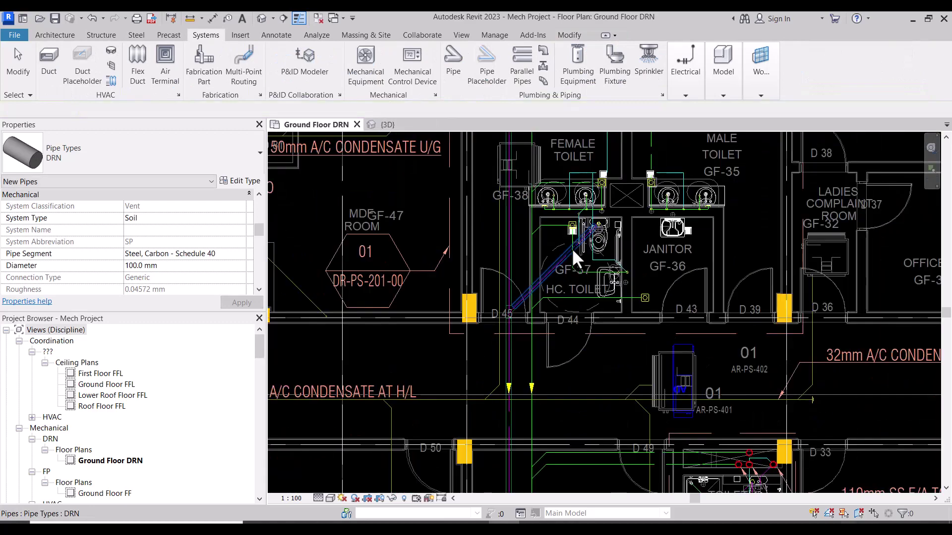
key(Escape)
middle_drag(578, 450, 568, 246)
scroll(513, 293, down, 2)
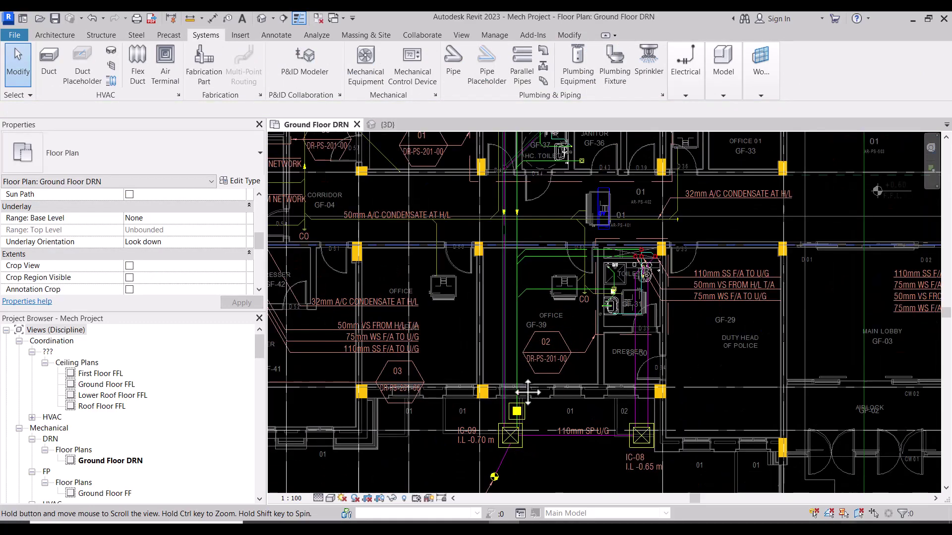
middle_drag(513, 293, 511, 443)
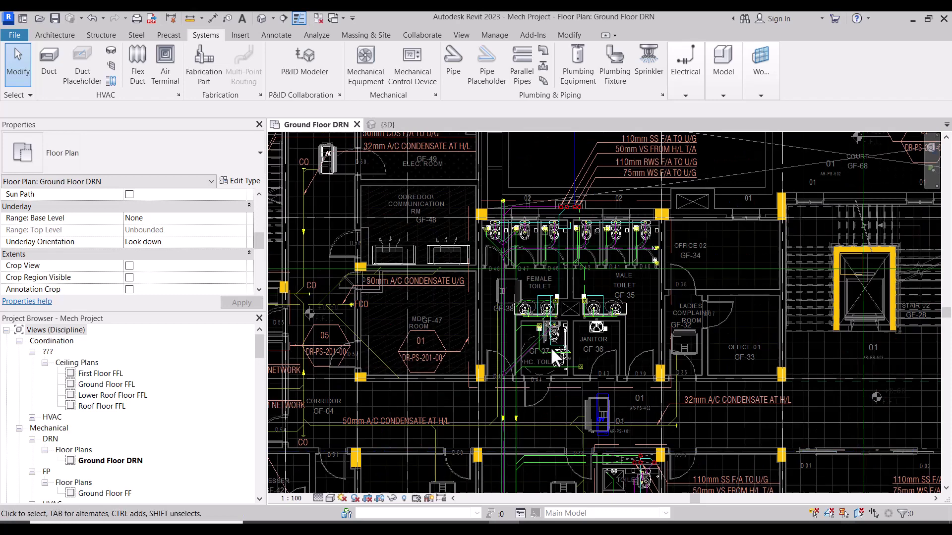
scroll(546, 364, up, 2)
scroll(547, 364, up, 1)
scroll(602, 284, down, 3)
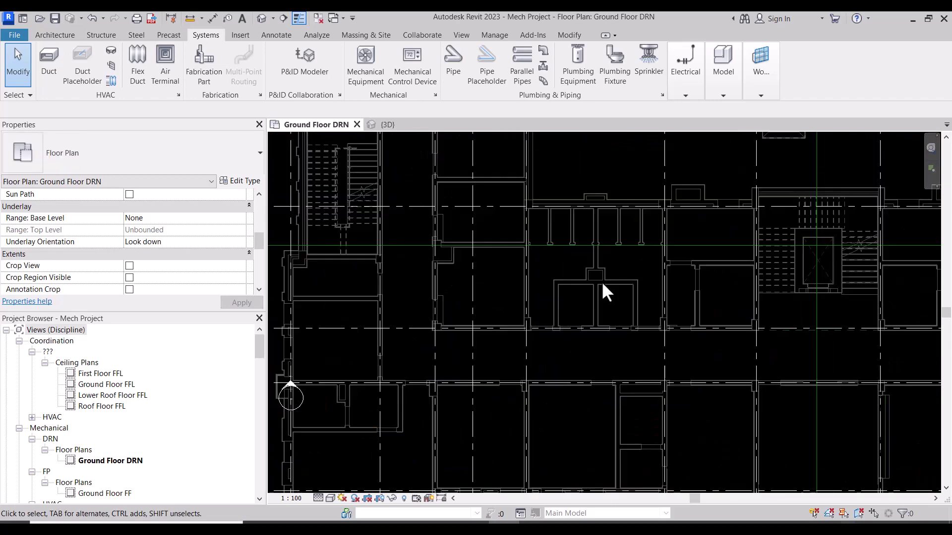
scroll(578, 248, up, 3)
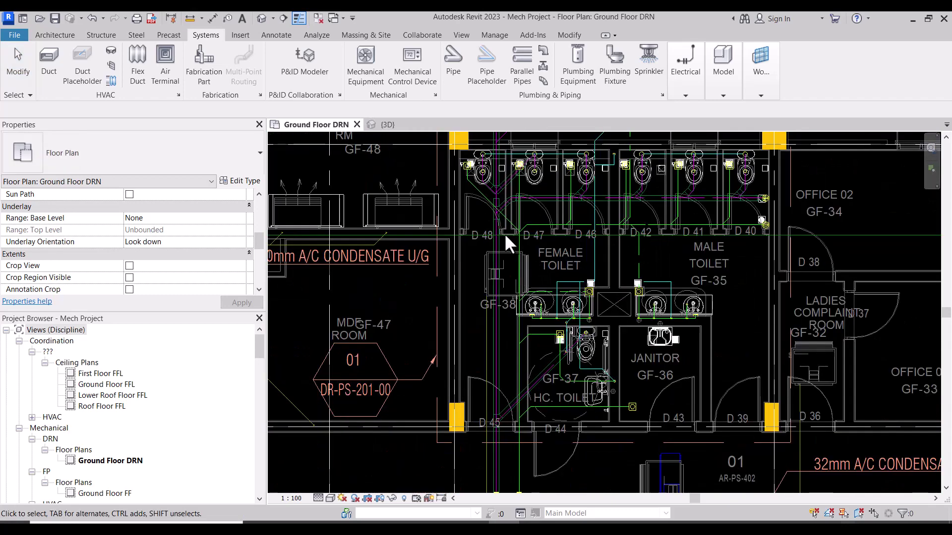
scroll(558, 263, down, 1)
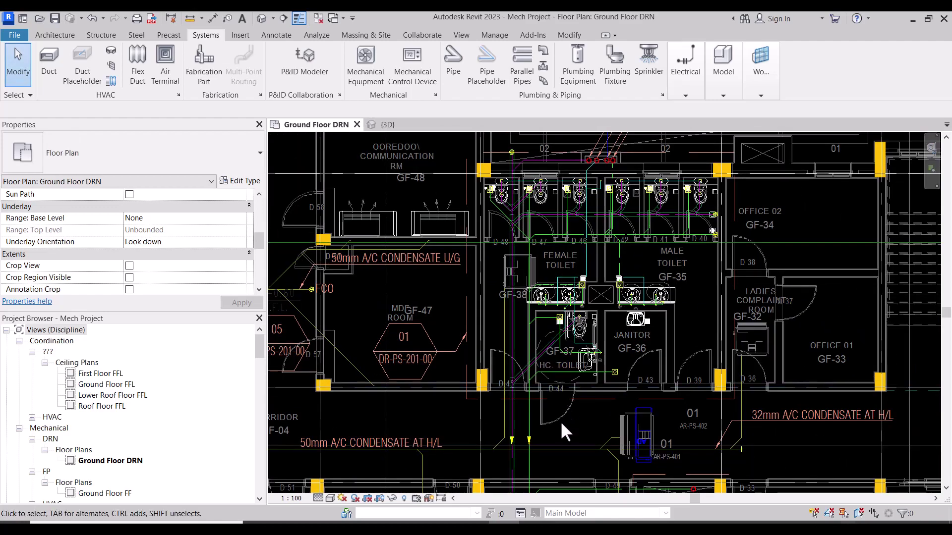
middle_drag(560, 421, 622, 290)
scroll(647, 383, down, 2)
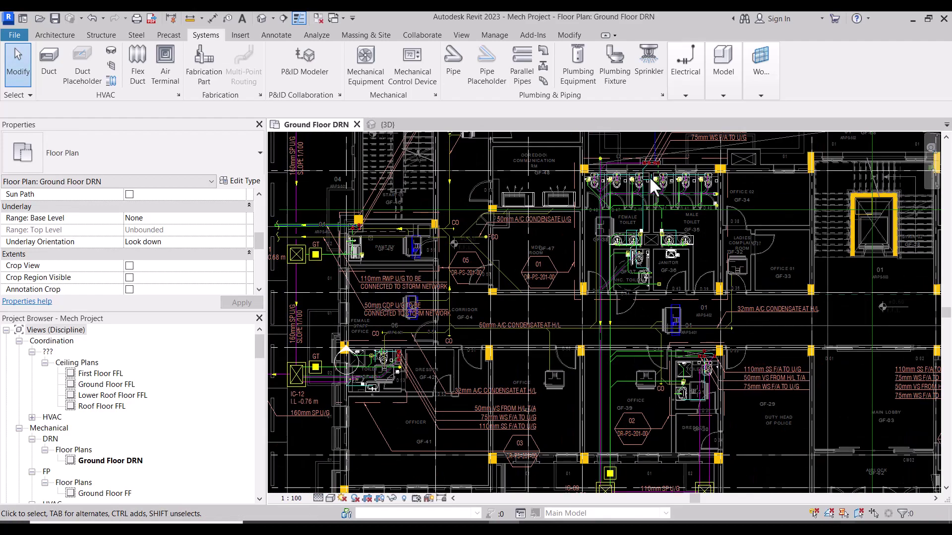
scroll(649, 176, up, 3)
scroll(649, 176, up, 2)
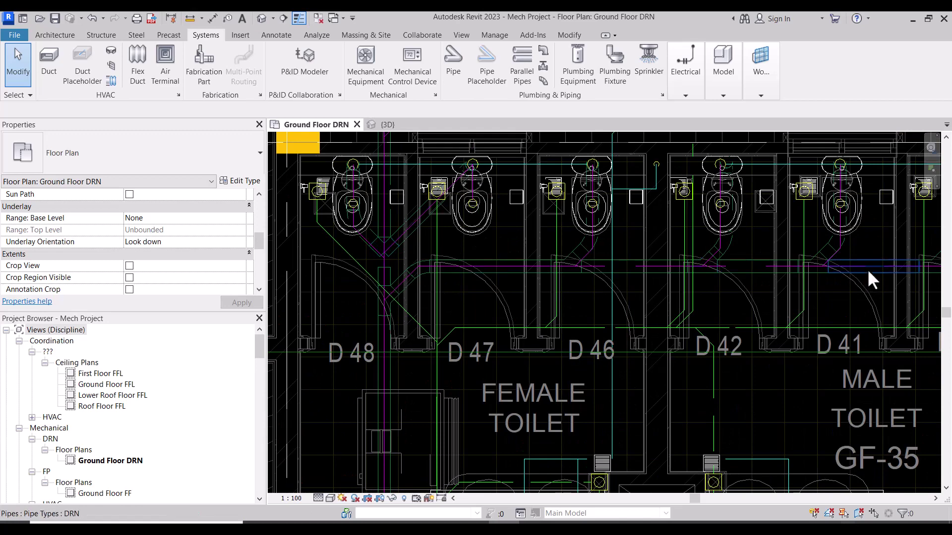
scroll(725, 296, down, 1)
mouse_move(725, 296)
middle_down()
mouse_move(641, 247)
mouse_move(655, 199)
middle_up()
scroll(545, 281, down, 1)
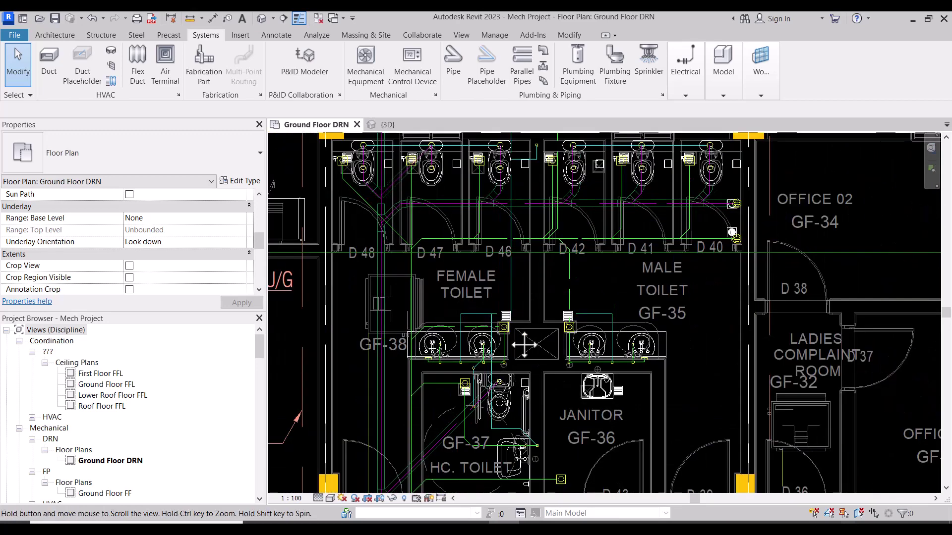
middle_drag(486, 375, 543, 257)
scroll(597, 294, down, 2)
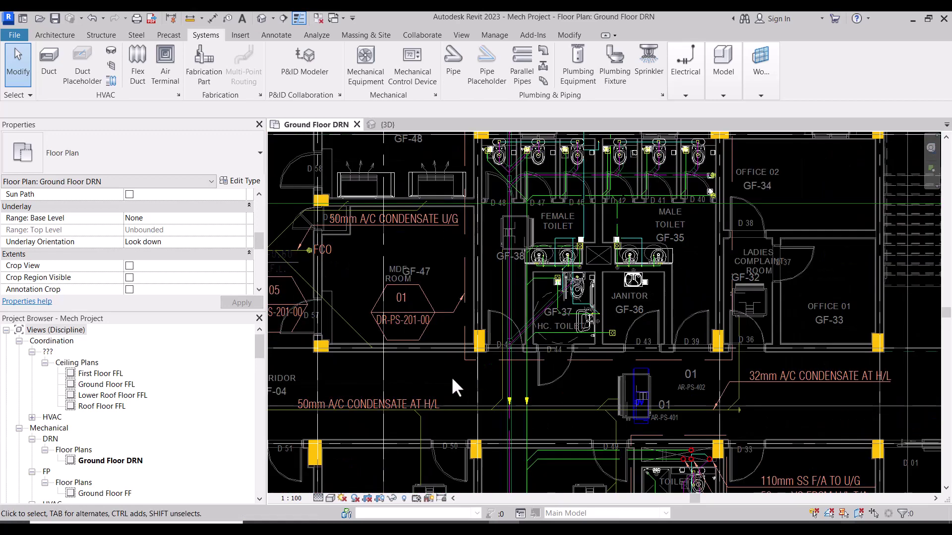
middle_drag(451, 376, 570, 393)
scroll(570, 393, down, 1)
scroll(570, 393, down, 1)
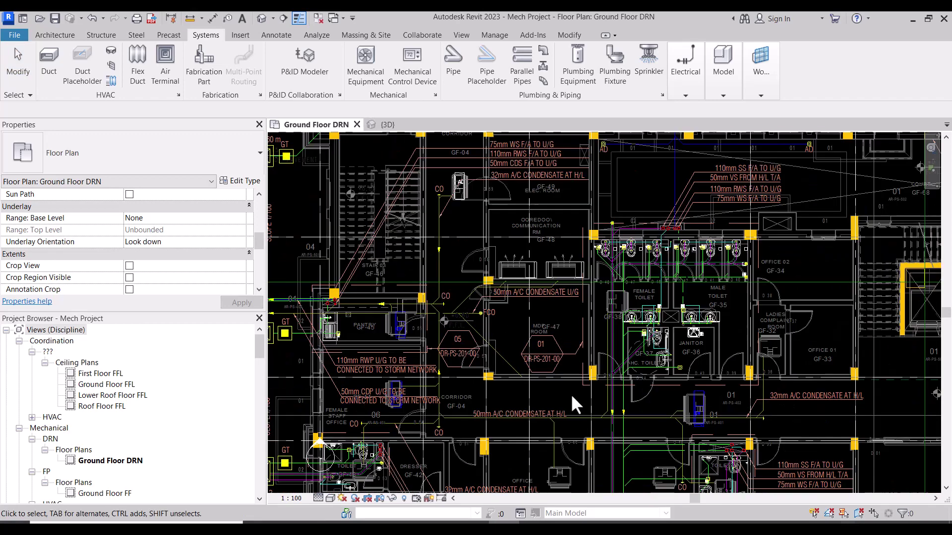